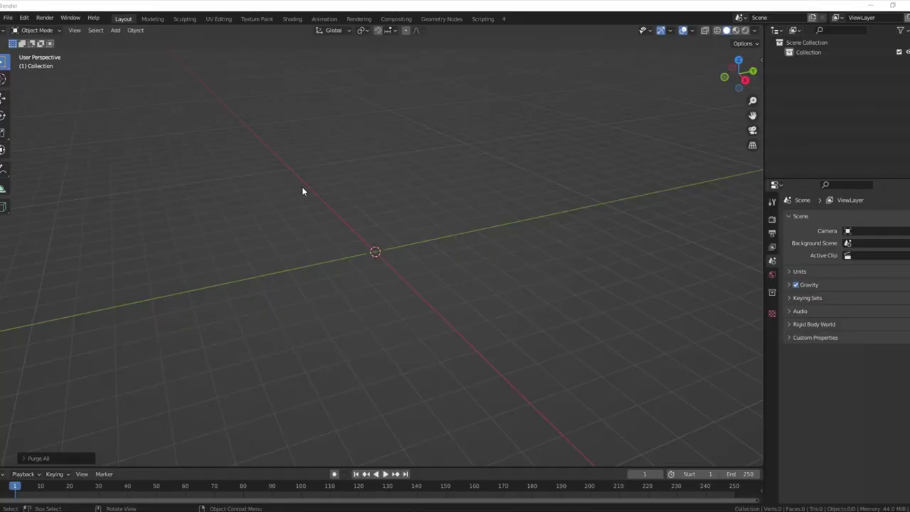
Add a Landscape mesh and apply the "large terrain" operator preset to it.
key(shift+a)
mouse_move(276, 43)
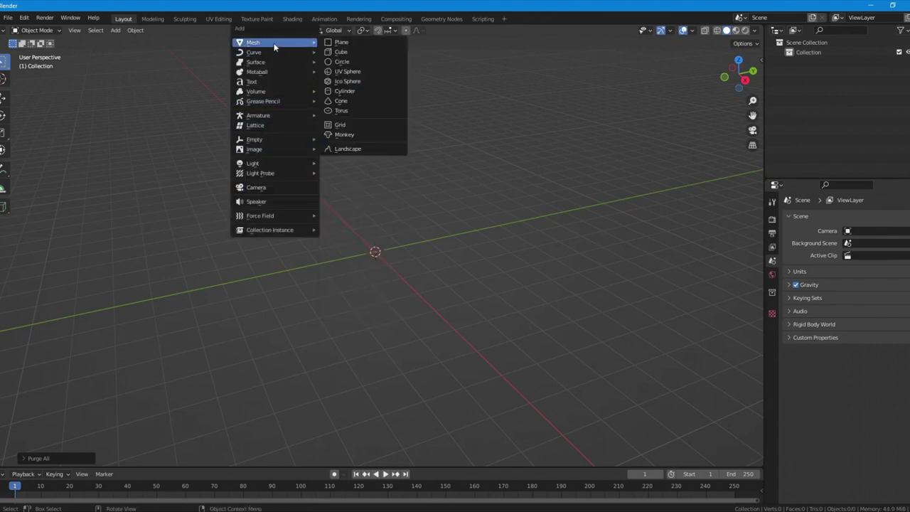
click(348, 148)
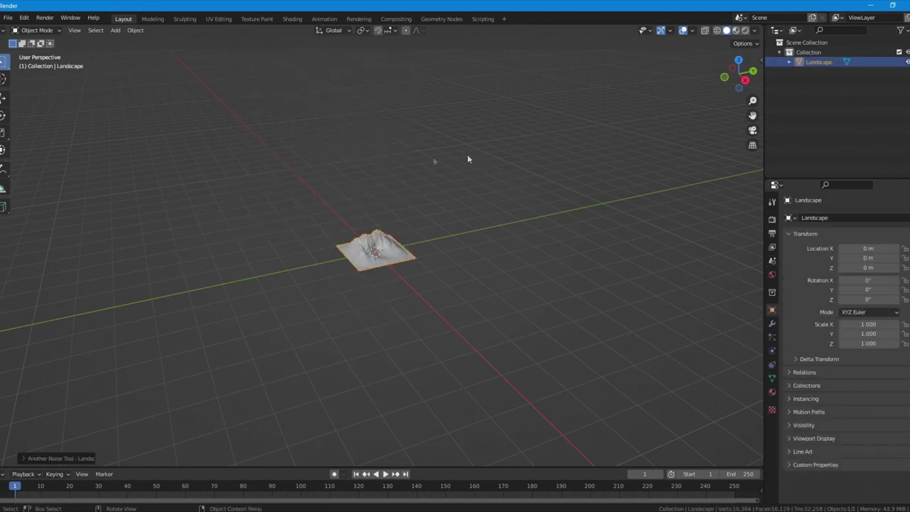
click(33, 458)
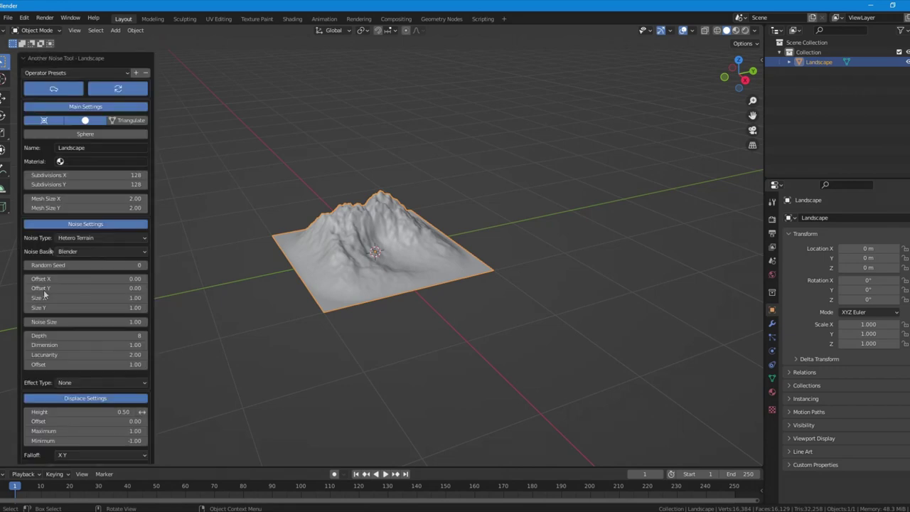
click(90, 75)
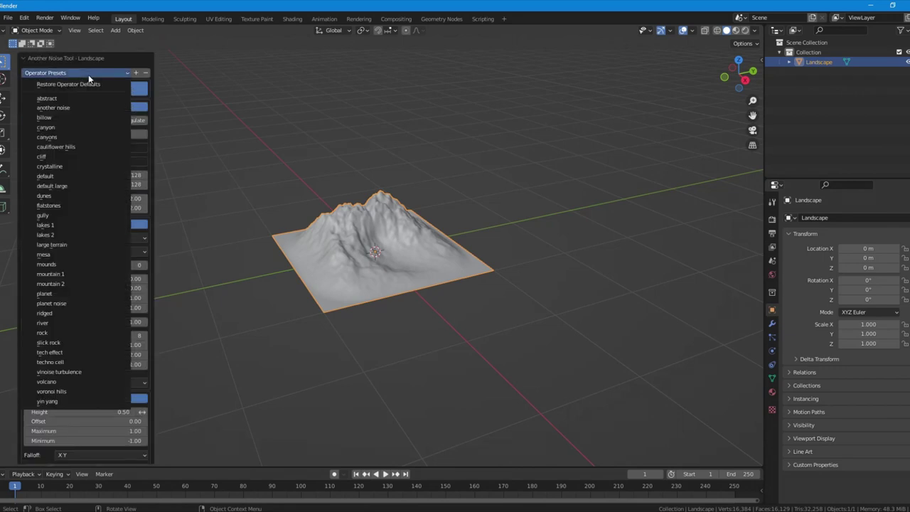
click(75, 245)
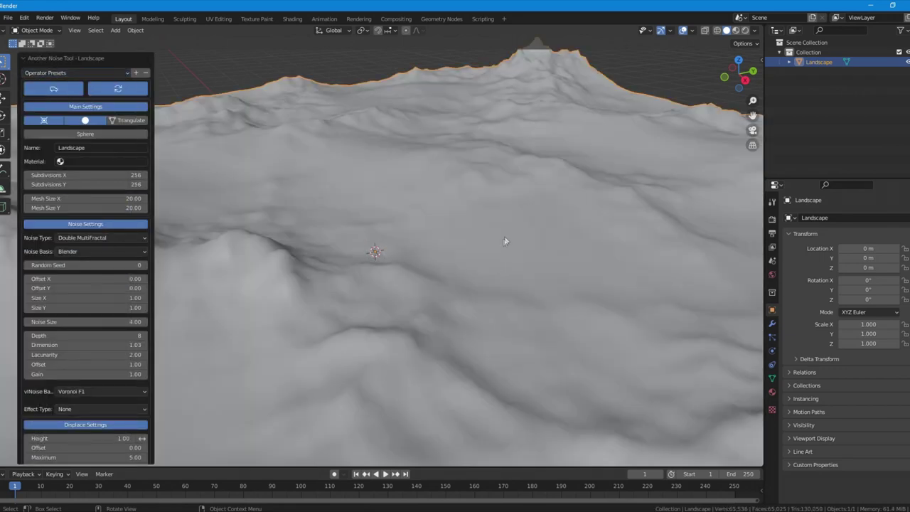
Add a camera and align it to a low perspective view across the terrain.
scroll(505, 241, down, 2)
middle_drag(403, 266, 588, 208)
scroll(522, 283, down, 3)
scroll(498, 199, up, 3)
key(shift+a)
mouse_move(386, 309)
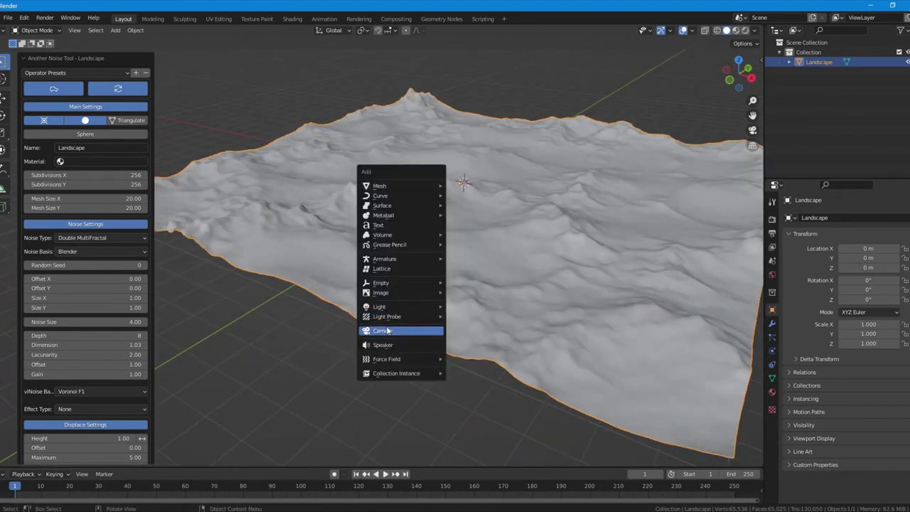
click(387, 331)
middle_drag(593, 252, 453, 264)
scroll(533, 263, up, 2)
key(ctrl+alt+KP_0)
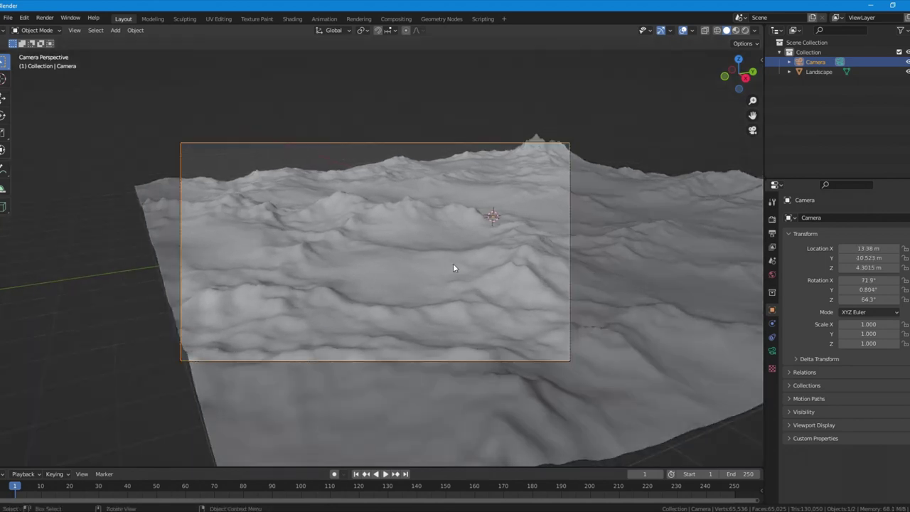
Fly the camera to about X 9.58 m, Y -10.94 m, Z 4.73 m, facing across the terrain's ridges.
key(shift+grave)
key(w)
key(e)
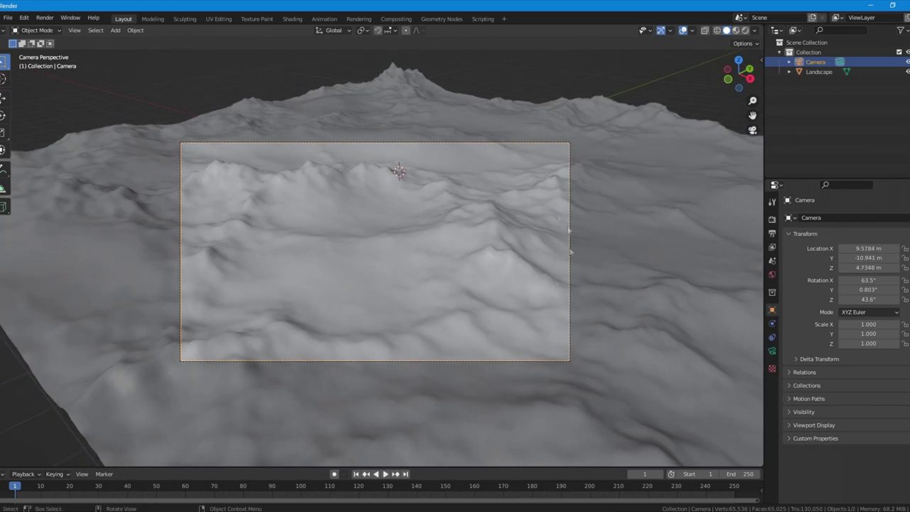
Set the render engine to Cycles and assign a Sky Texture as the world background colour.
click(795, 215)
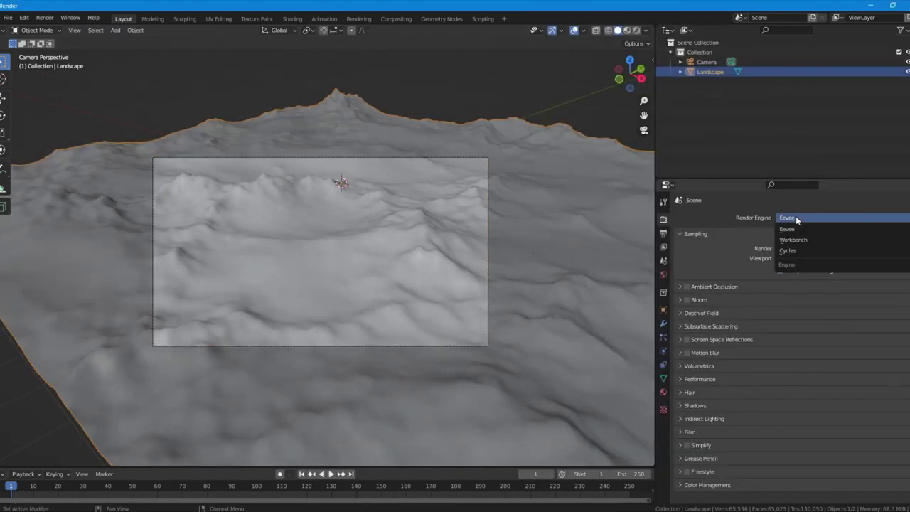
click(788, 250)
click(663, 275)
click(777, 278)
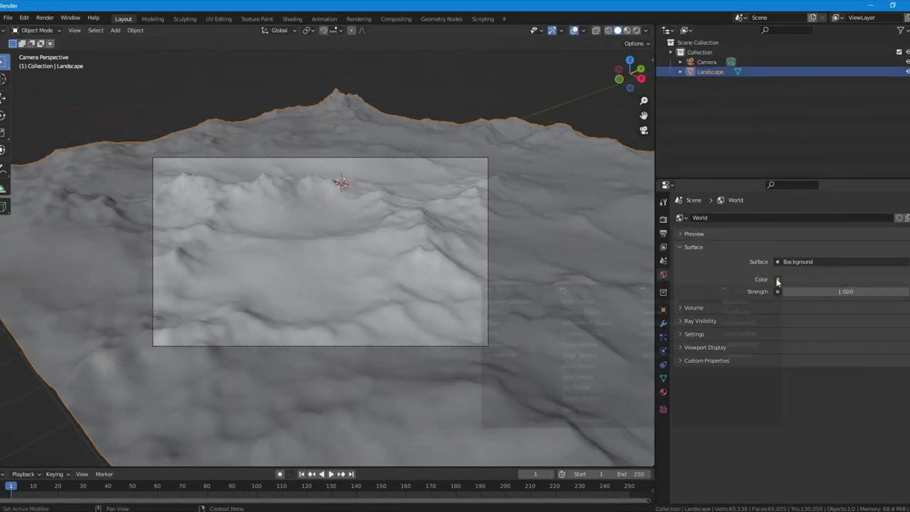
click(603, 387)
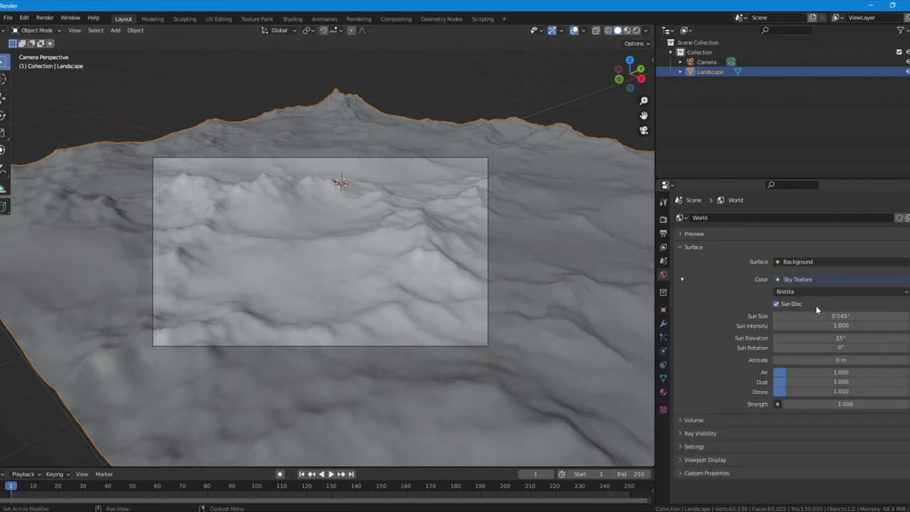
Set the Nishita sky's sun elevation to 6° and its sun rotation to -75°.
click(828, 336)
text(6)
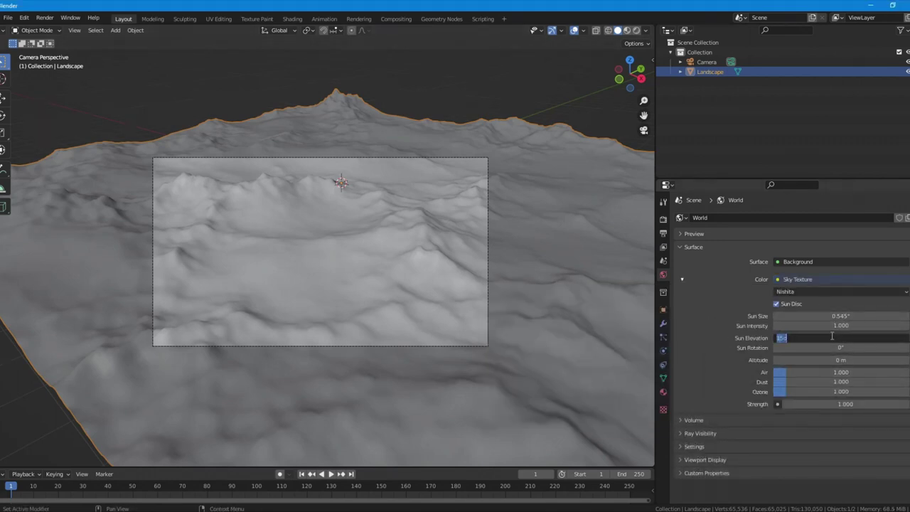
key(Return)
click(847, 347)
text(-75)
key(Return)
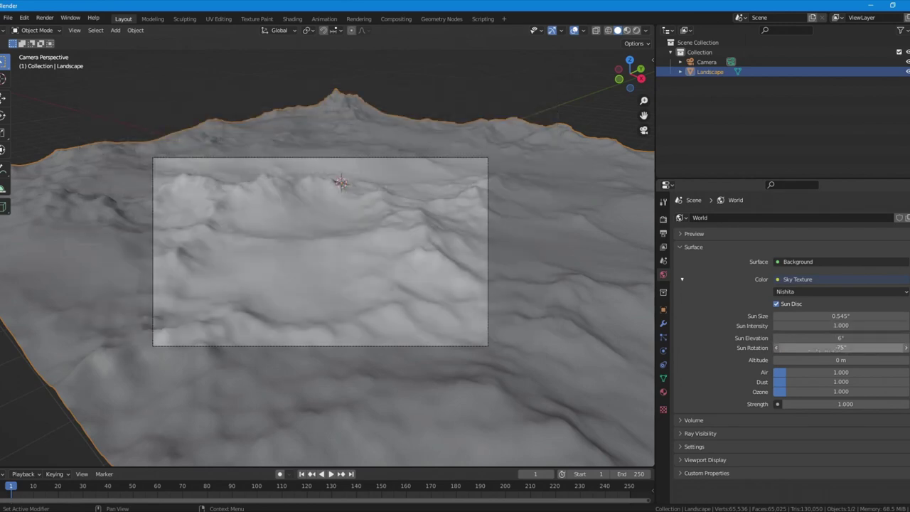
Show the scene in rendered shading and set the sky's sun intensity to 0.15.
key(z)
click(479, 193)
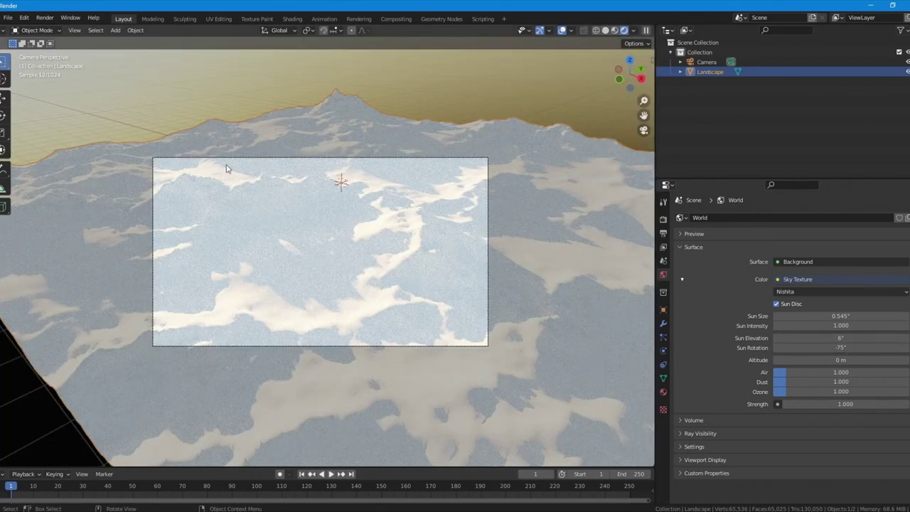
click(813, 324)
text(0.15)
key(Return)
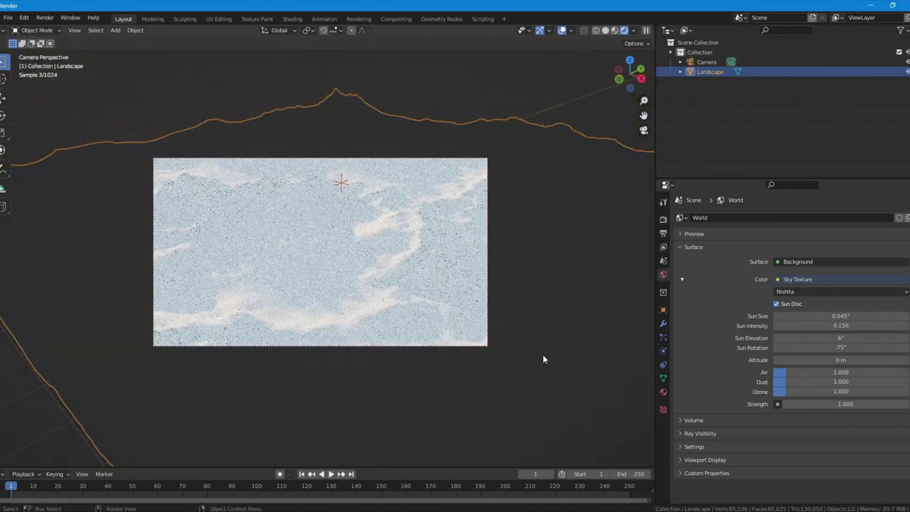
Return to solid shading and create a material named Landscape for the terrain in the Shading workspace.
middle_drag(432, 272, 432, 263)
key(z)
click(597, 284)
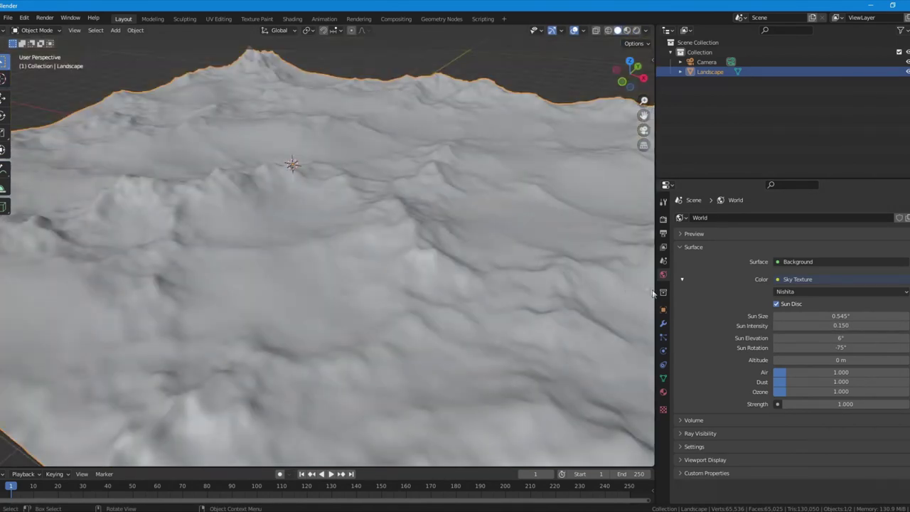
click(292, 18)
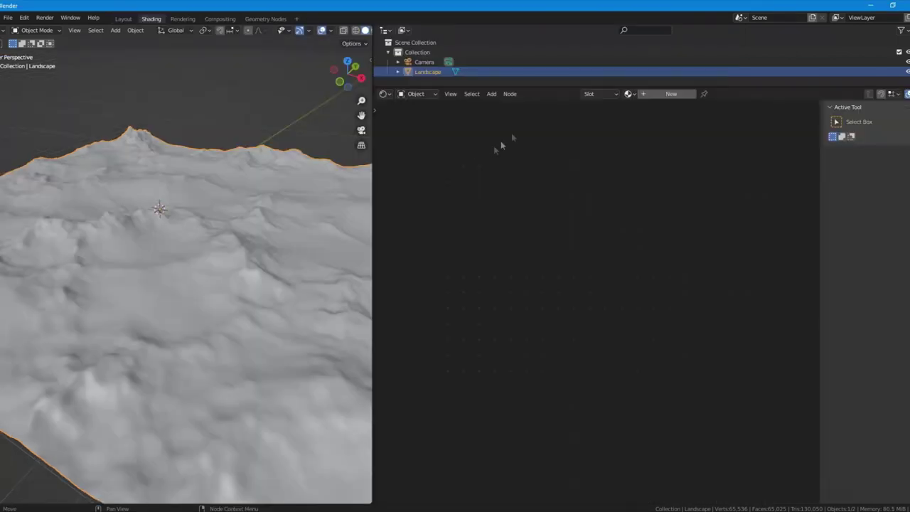
click(667, 93)
key(n)
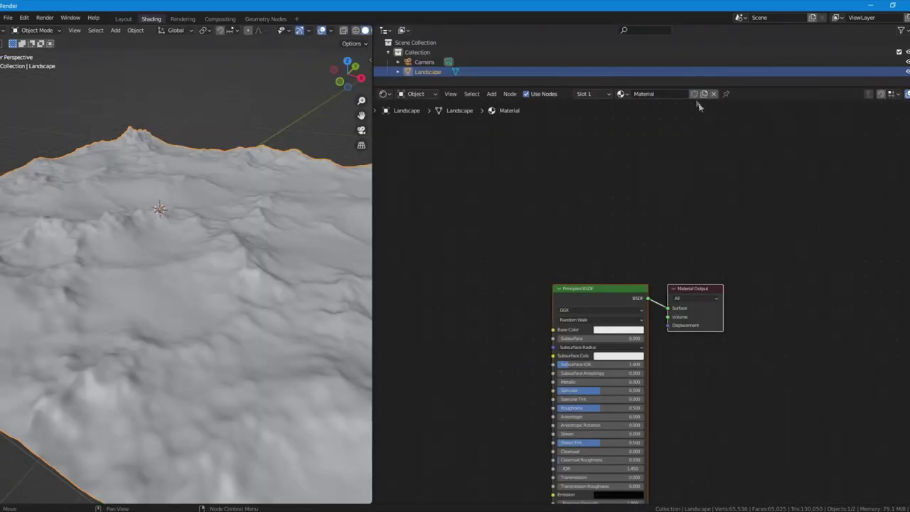
double_click(669, 98)
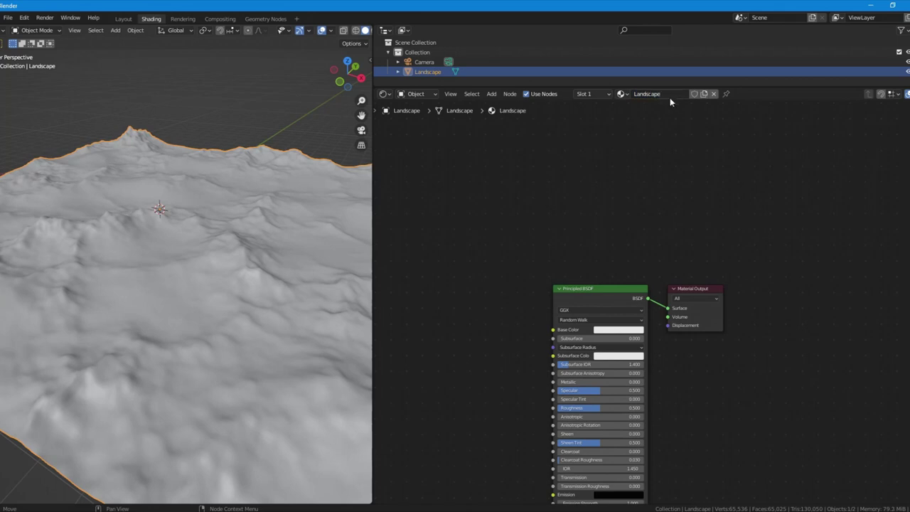
Load all four rock maps (roughness, albedo, normal, height) onto the Principled BSDF with Principled Texture Setup.
middle_drag(553, 268, 689, 129)
click(695, 184)
key(ctrl+shift+t)
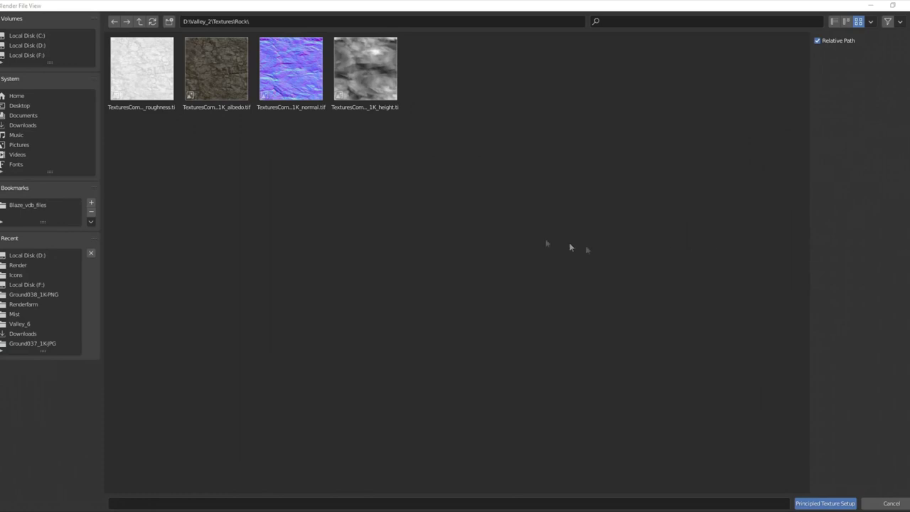
key(a)
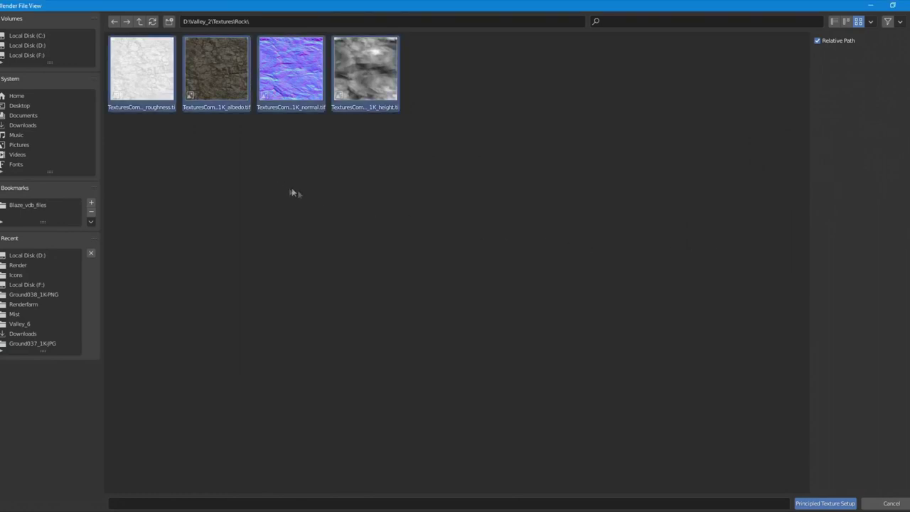
click(823, 504)
Move the Displacement node clear of the Principled BSDF, directly beneath it.
scroll(565, 344, down, 6)
middle_drag(648, 364, 658, 345)
click(664, 346)
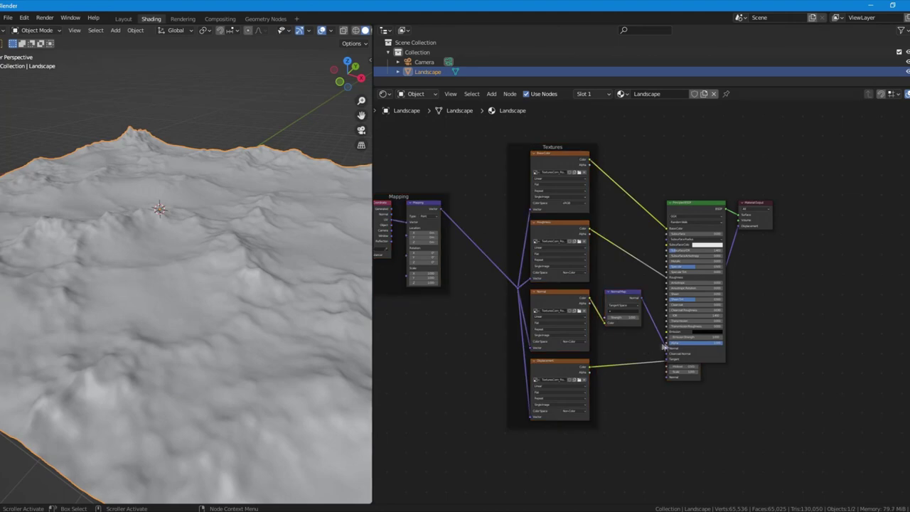
click(682, 379)
drag(682, 380, 696, 410)
Check the rock material on the terrain in rendered shading and return to solid shading.
key(z)
click(195, 252)
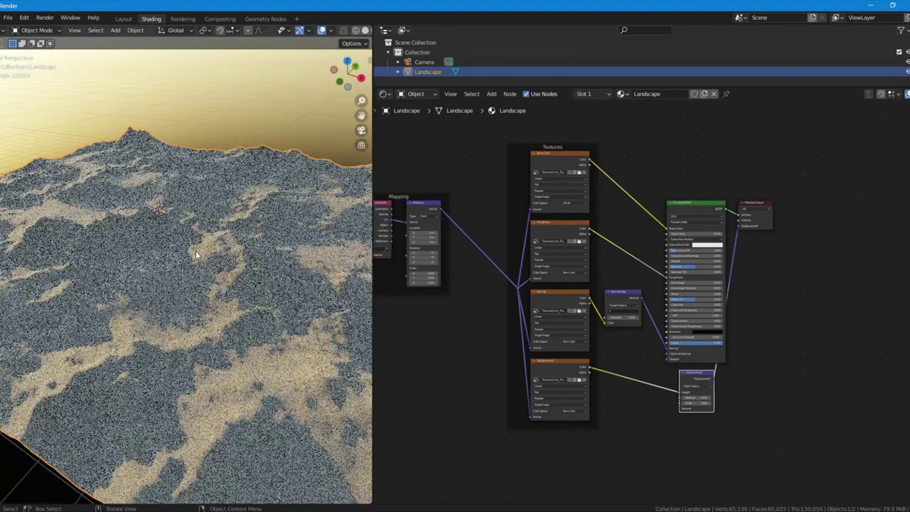
key(z)
click(205, 355)
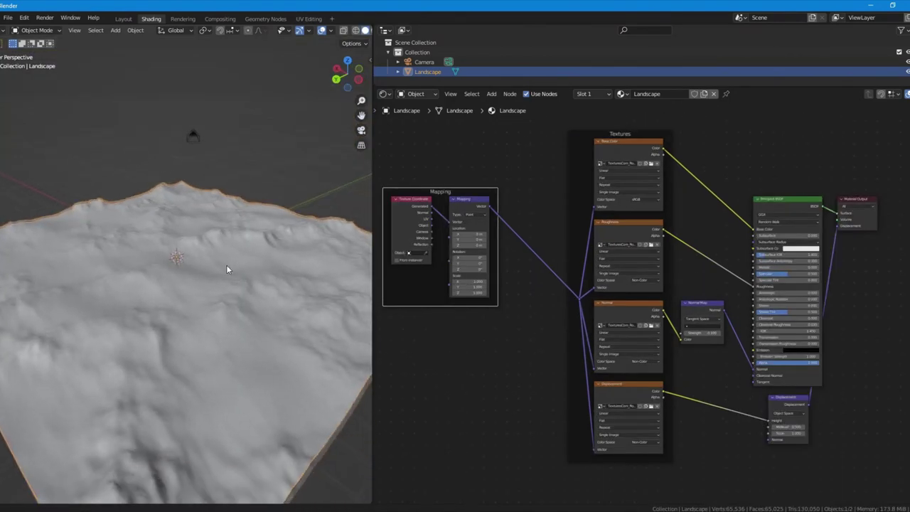
Unwrap the whole terrain mesh from the top view using Project from View with Scale to Bounds.
key(Tab)
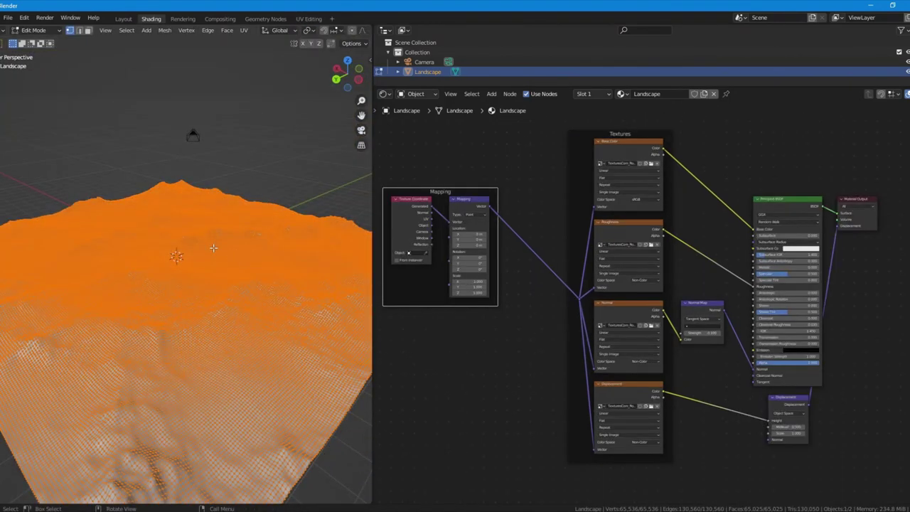
key(KP_7)
scroll(189, 278, down, 3)
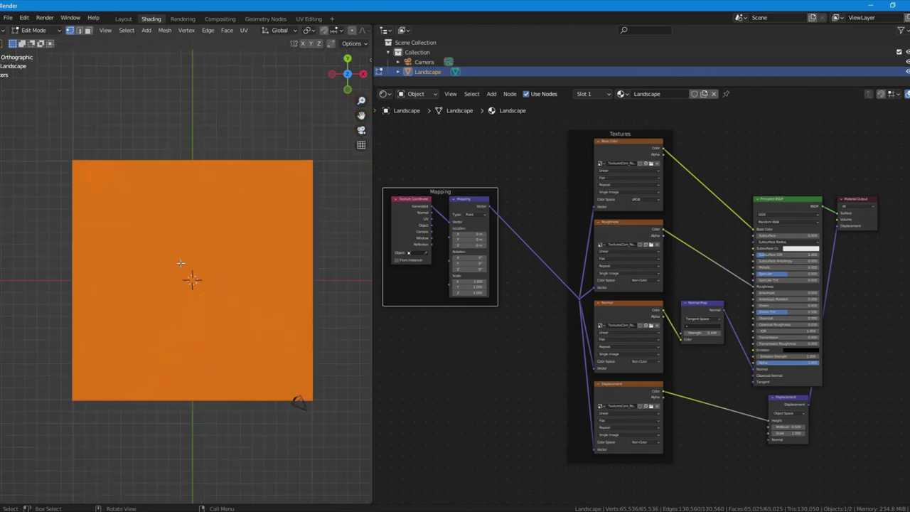
key(u)
click(180, 264)
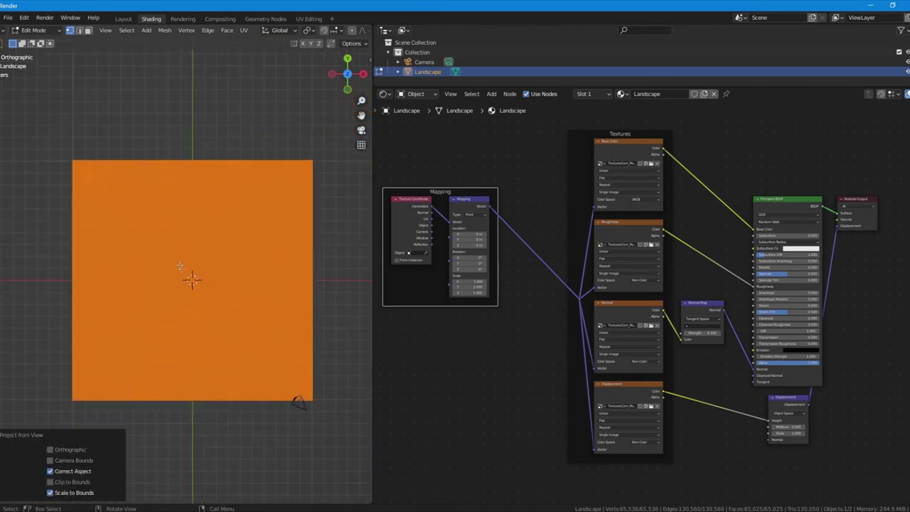
key(Tab)
Show the terrain in Material Preview and set the Mapping node's X, Y and Z scale to 50.
scroll(182, 305, up, 4)
key(z)
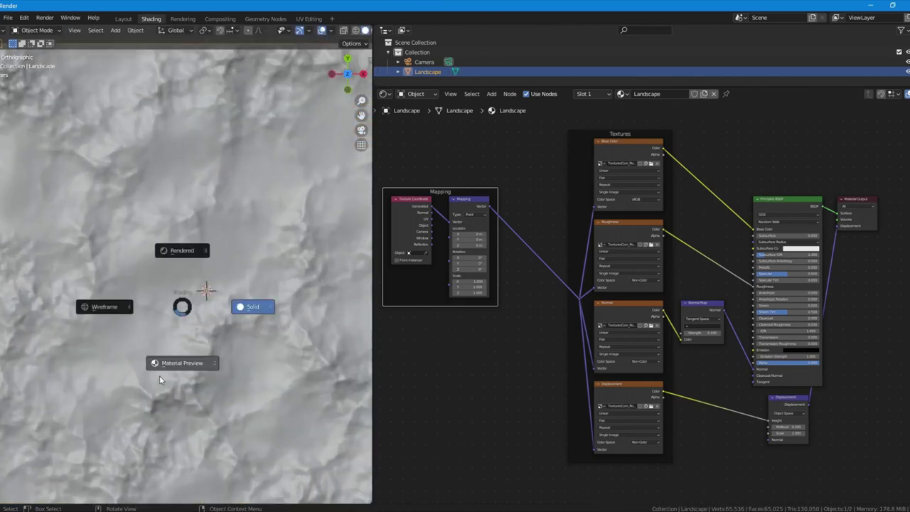
click(159, 375)
scroll(244, 344, down, 5)
middle_drag(243, 339, 181, 293)
scroll(181, 294, up, 5)
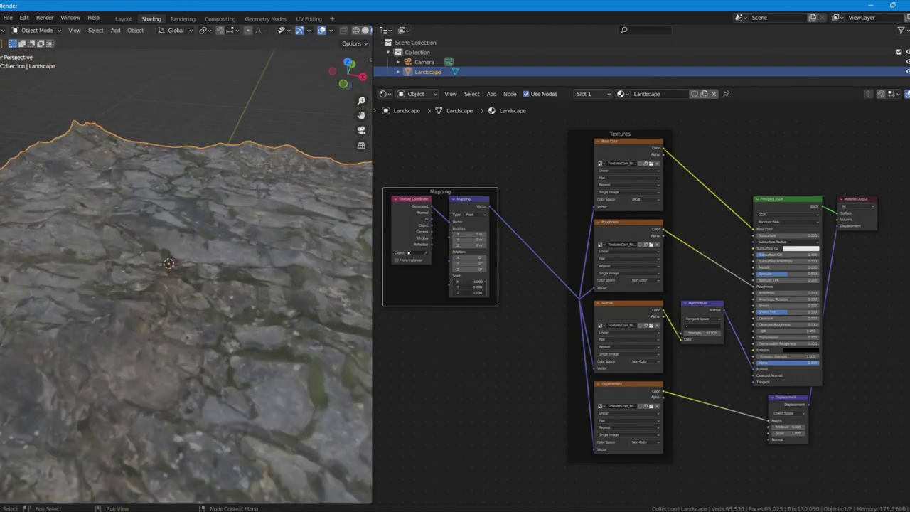
text(50)
key(Return)
Lower the Principled BSDF's Specular value to about 0.227 for the rock material.
scroll(233, 327, up, 4)
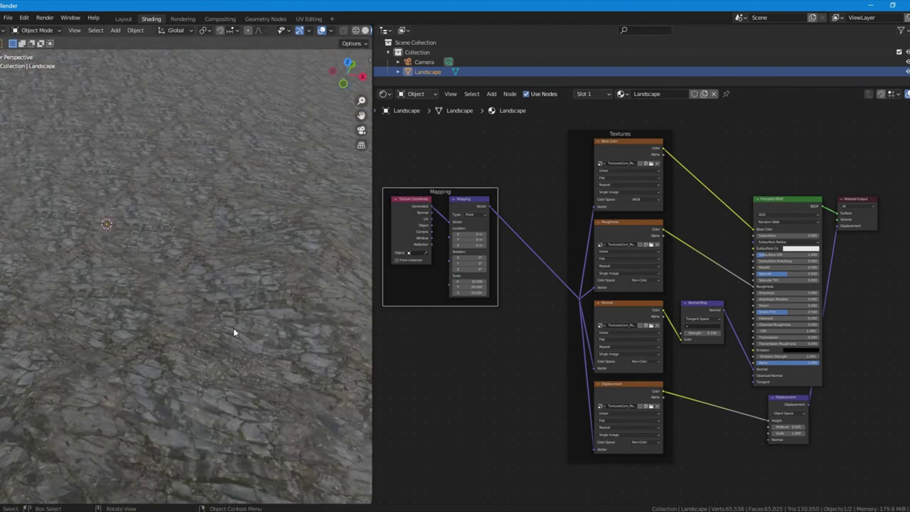
middle_drag(233, 328, 356, 281)
scroll(272, 317, down, 4)
middle_drag(272, 317, 358, 362)
middle_drag(661, 261, 533, 280)
scroll(533, 280, up, 5)
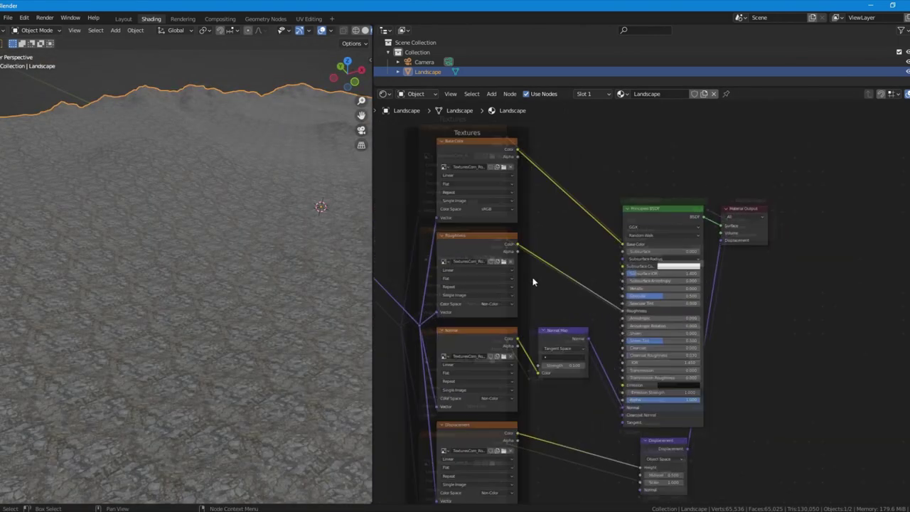
drag(660, 289, 641, 289)
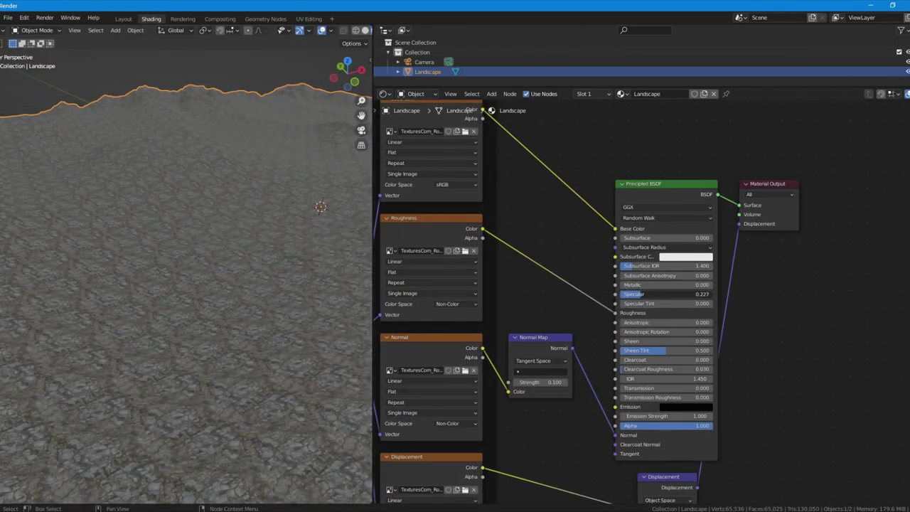
middle_drag(284, 320, 215, 317)
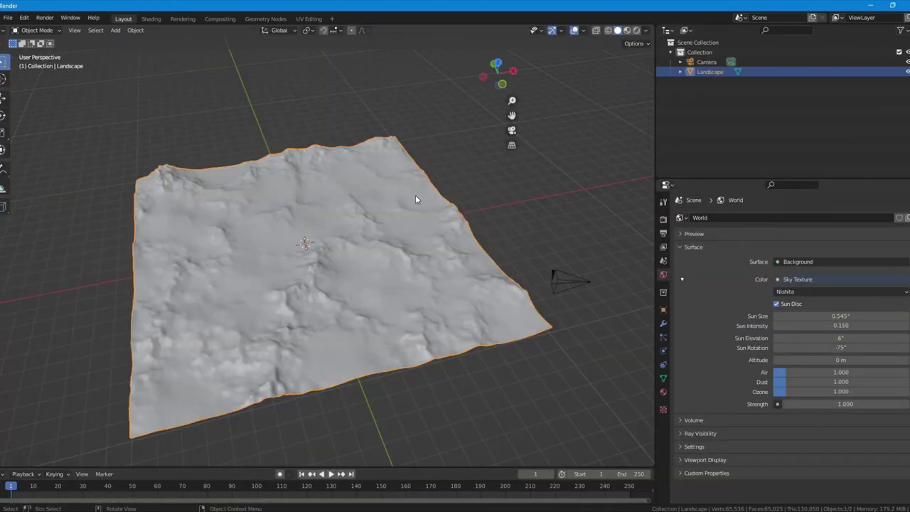
Choose the Bradford_Pear_1 tree from the Nisarga Trees assets.
key(n)
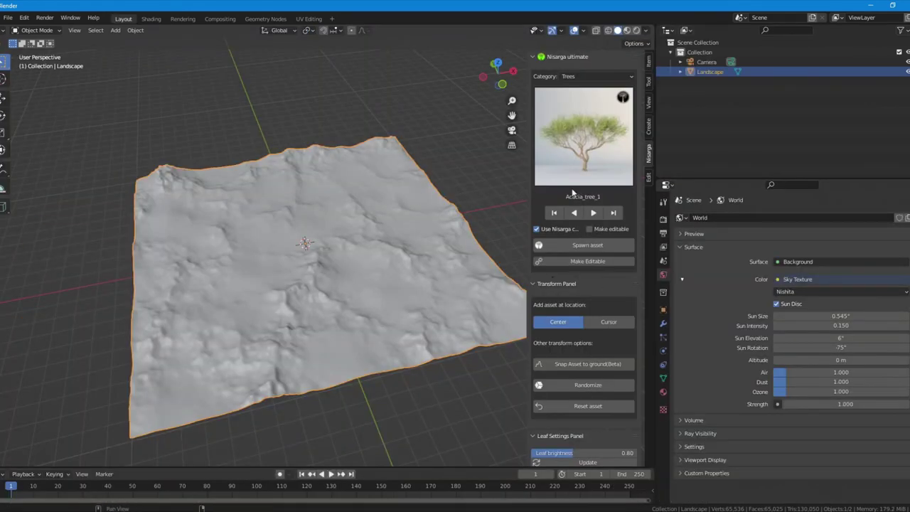
click(590, 135)
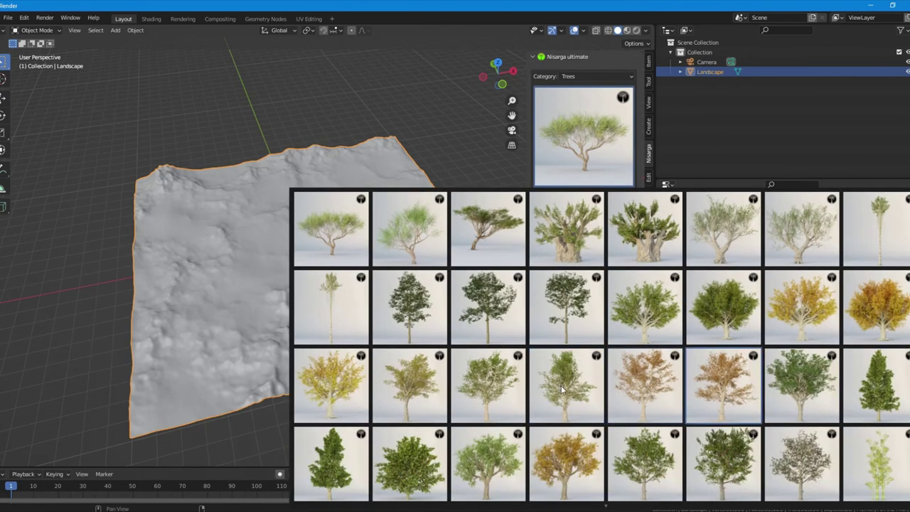
scroll(561, 385, down, 1)
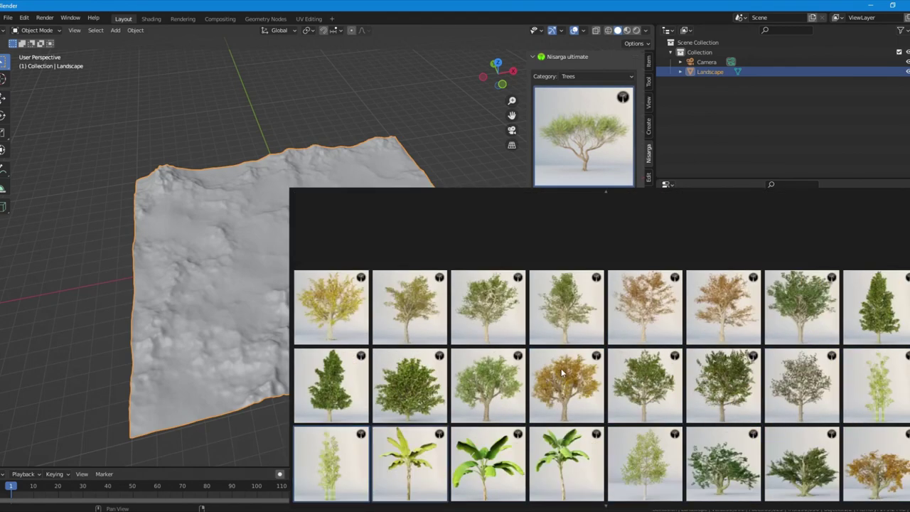
scroll(560, 372, down, 2)
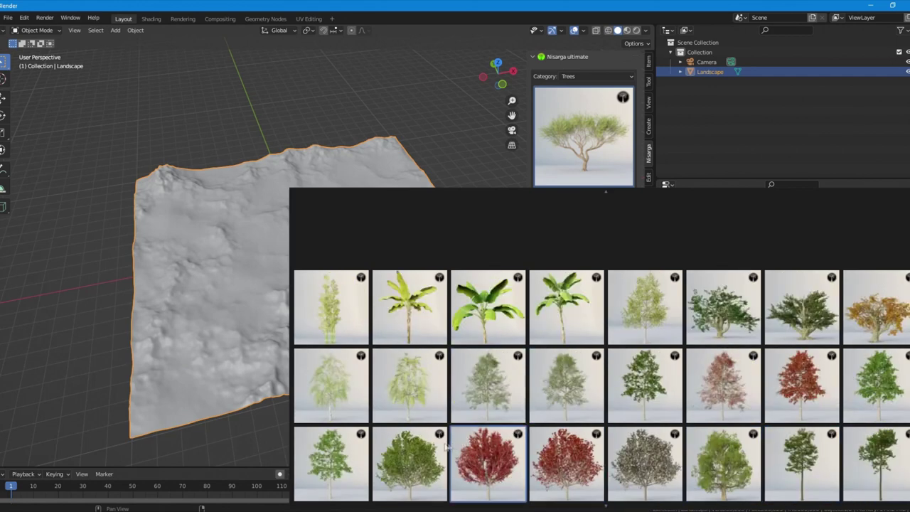
click(422, 458)
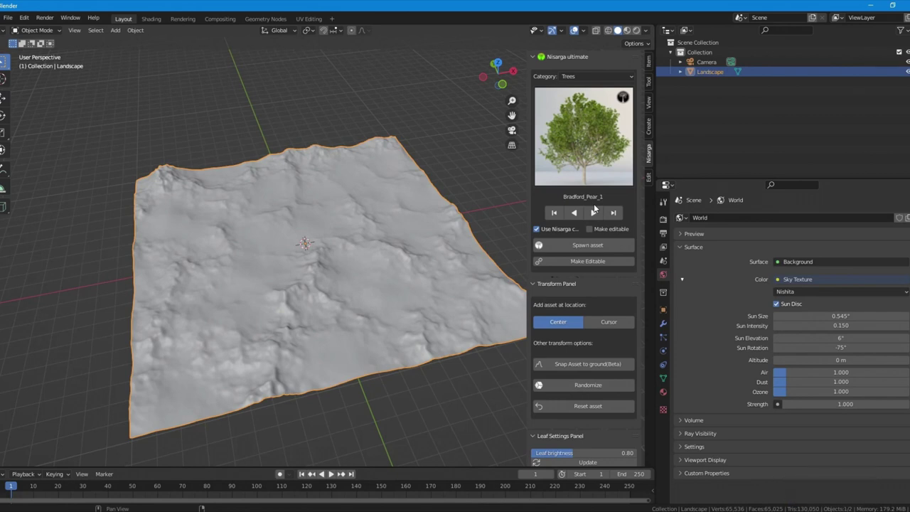
mouse_move(594, 211)
Assign Landscape as the Nisarga scatter surface and start a new scatter system with Bradford_Pear_1.
scroll(573, 389, down, 3)
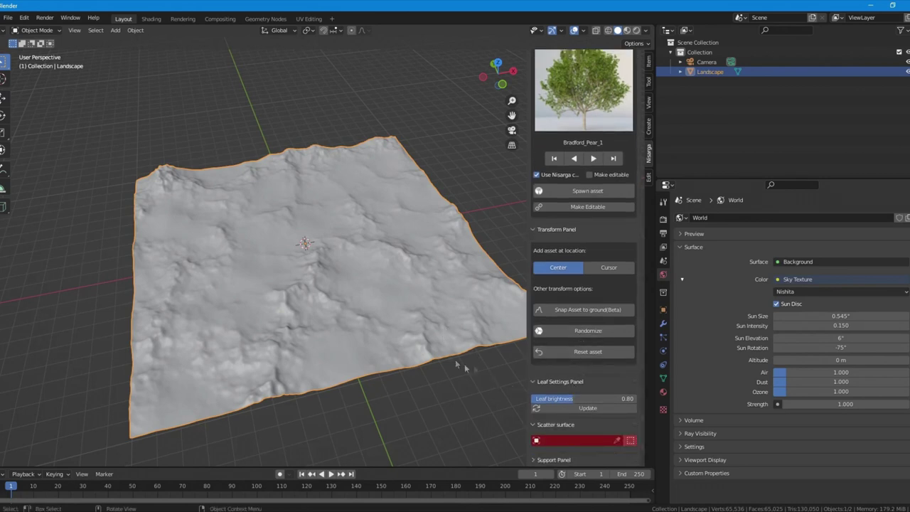
click(630, 440)
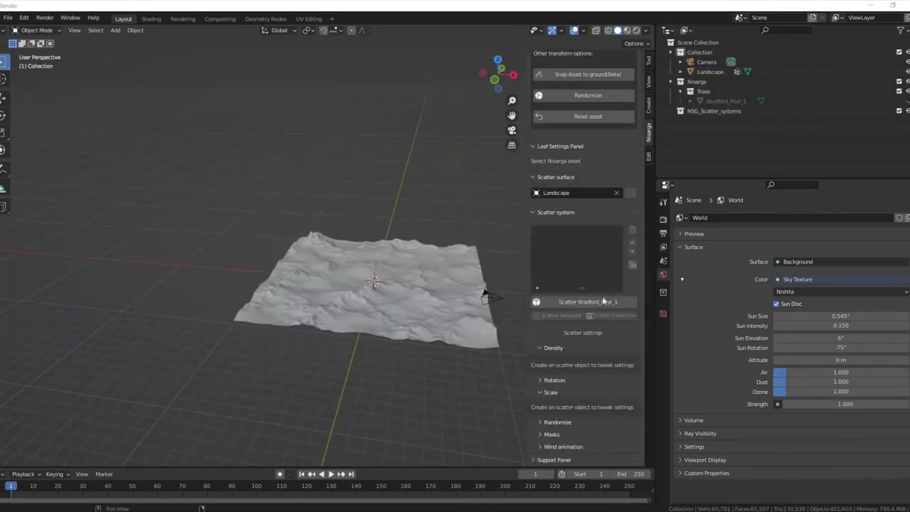
click(597, 303)
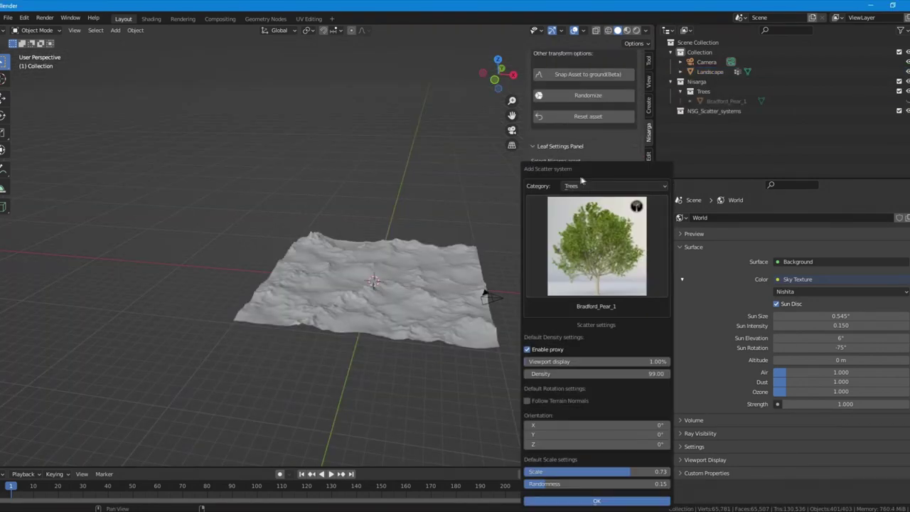
drag(551, 167, 394, 83)
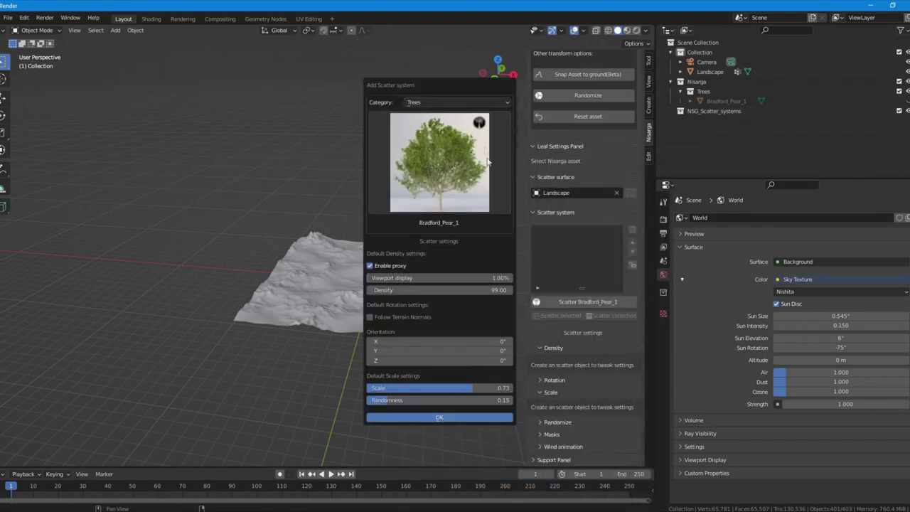
click(458, 165)
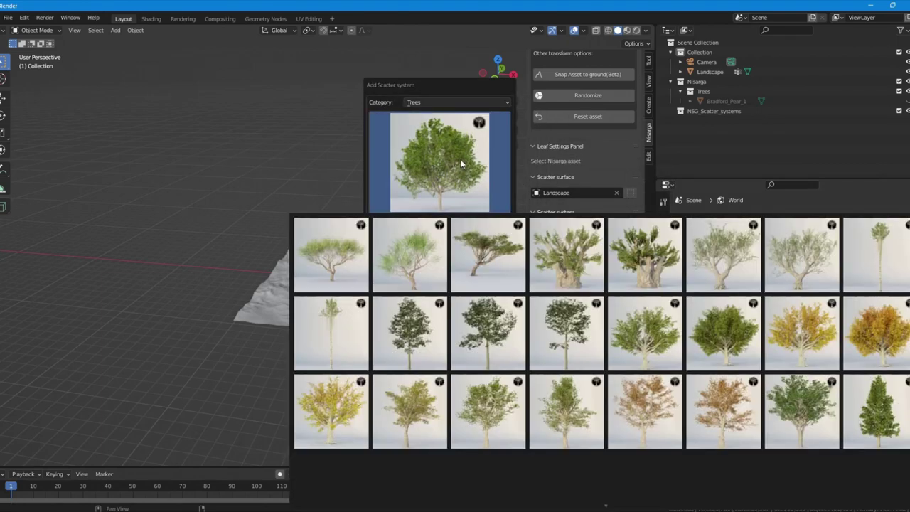
click(460, 159)
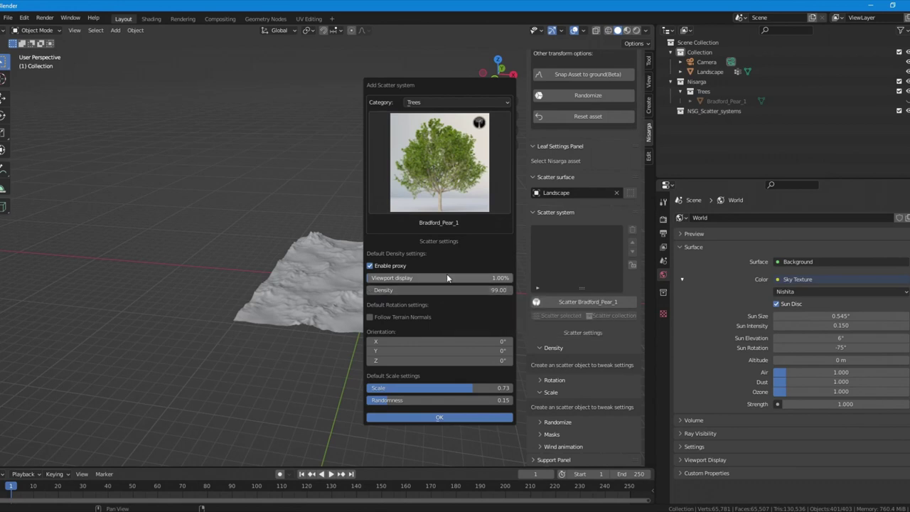
Create the Bradford_Pear_1 scatter system with a default scale of 0.2 and scale randomness of 0.5.
drag(455, 387, 359, 388)
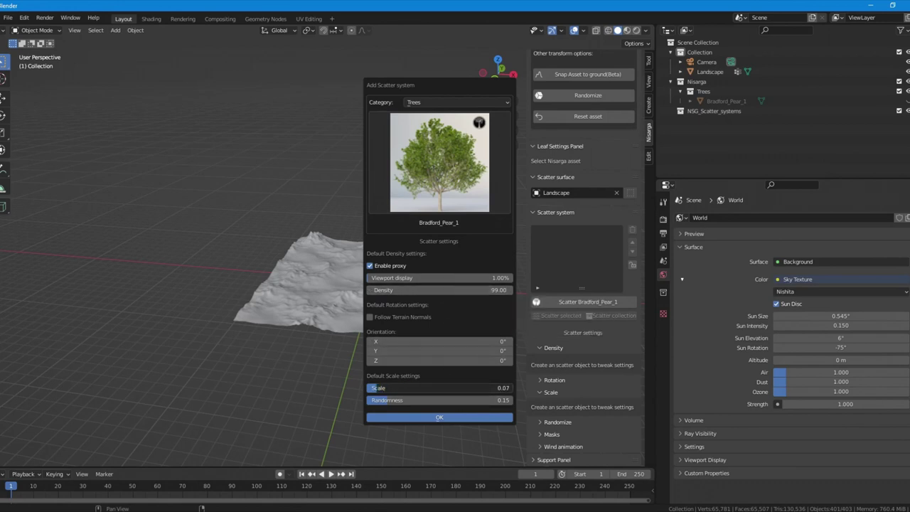
click(376, 387)
text(0.2)
key(Return)
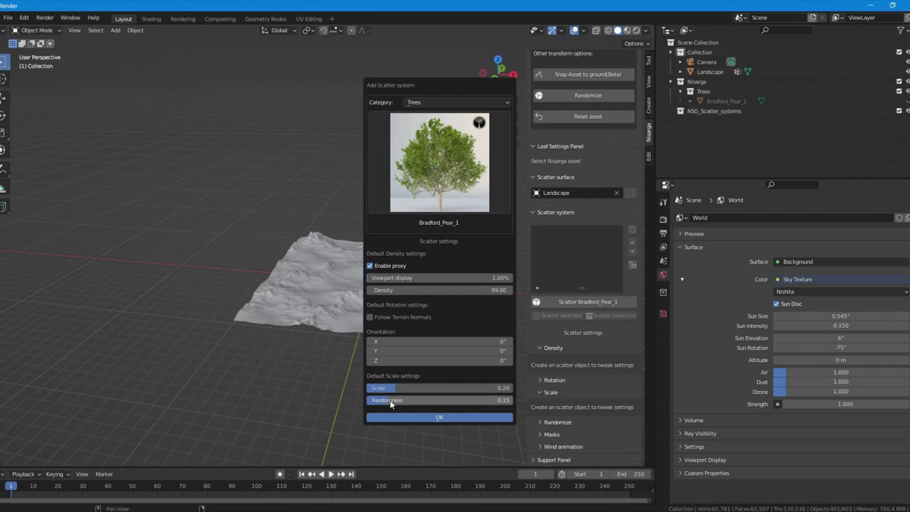
click(393, 400)
text(0.5)
key(Return)
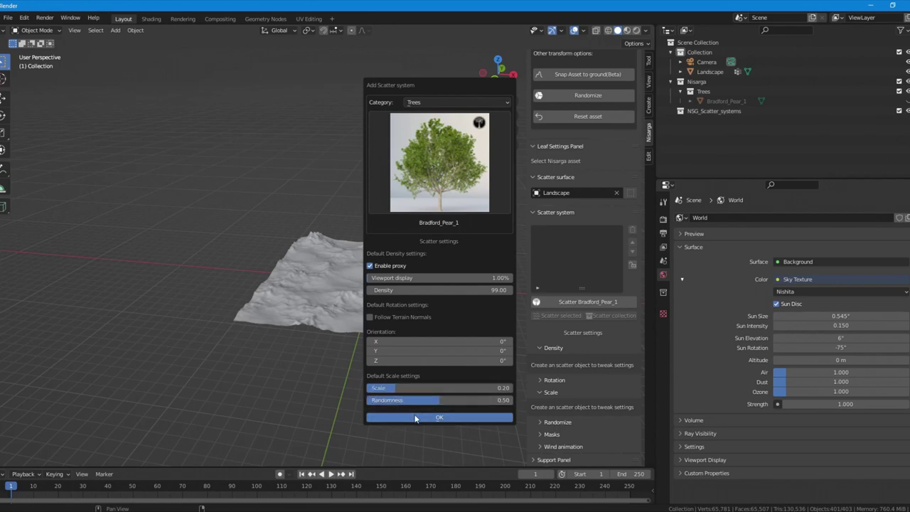
click(439, 417)
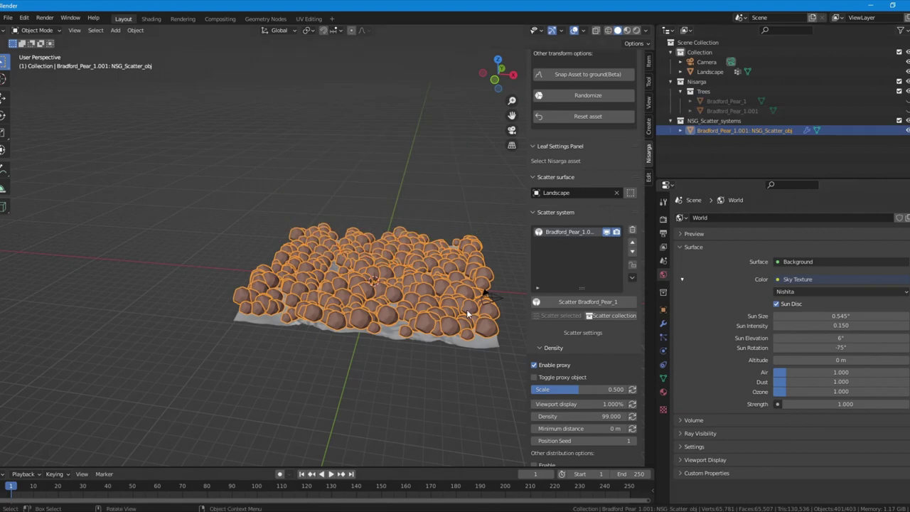
Reduce the scale of the scattered trees to 0.02.
scroll(466, 309, up, 3)
shift+middle_drag(466, 310, 345, 277)
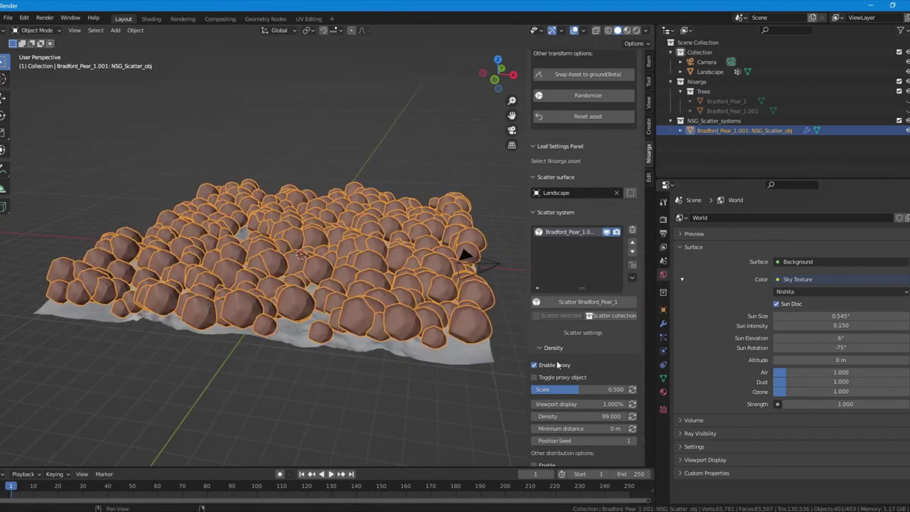
scroll(557, 363, down, 4)
scroll(557, 363, down, 3)
drag(552, 367, 540, 368)
click(540, 367)
text(0.02)
key(Return)
Look through the camera and set the scatter's rotation randomness to 0.025 on X and Y and 0.537 on Z.
scroll(390, 319, up, 5)
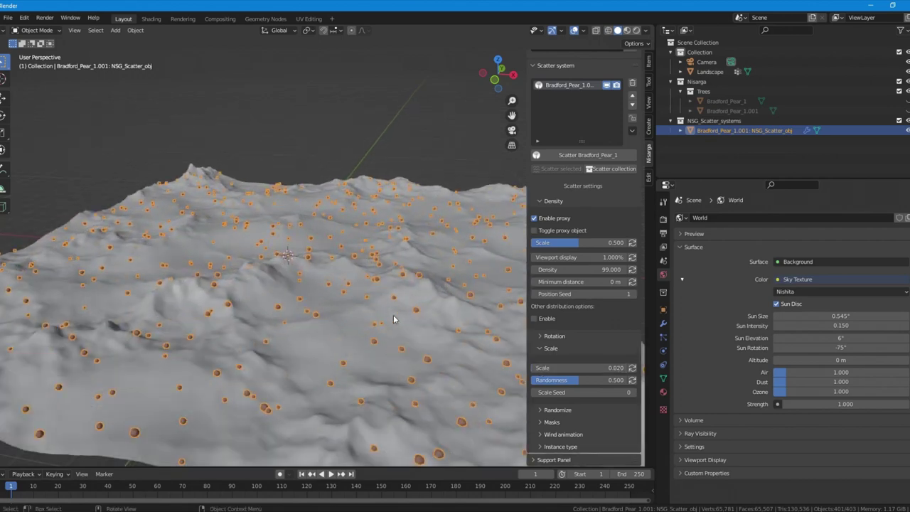
middle_drag(390, 319, 371, 305)
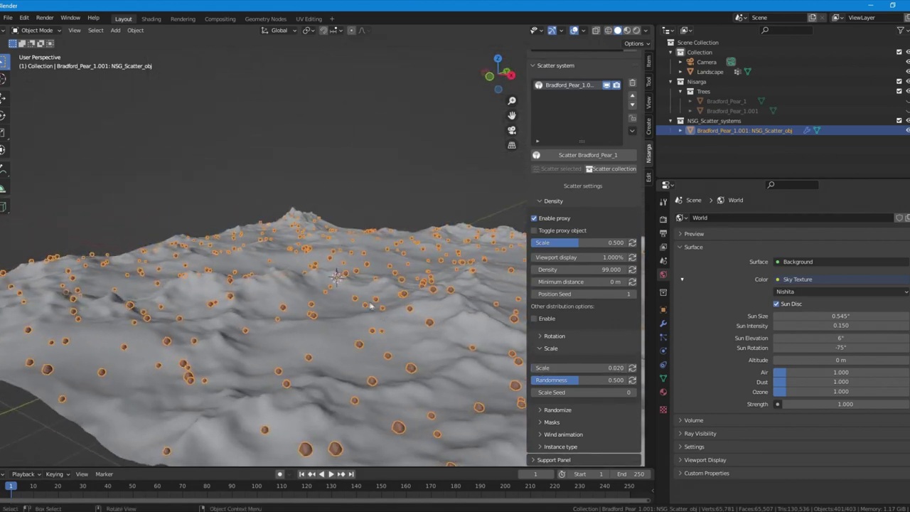
middle_drag(410, 329, 372, 302)
key(KP_0)
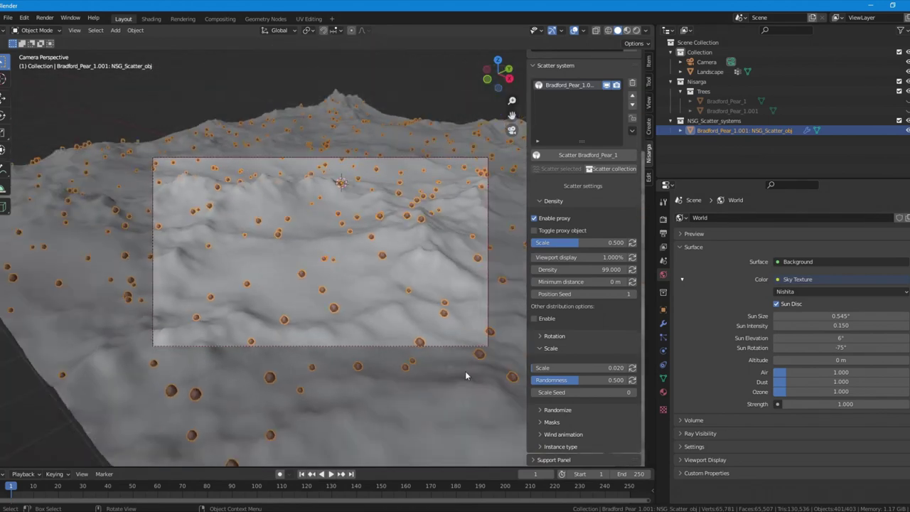
click(560, 337)
scroll(561, 342, down, 3)
drag(584, 349, 641, 350)
scroll(580, 323, down, 1)
drag(581, 288, 582, 297)
key(Return)
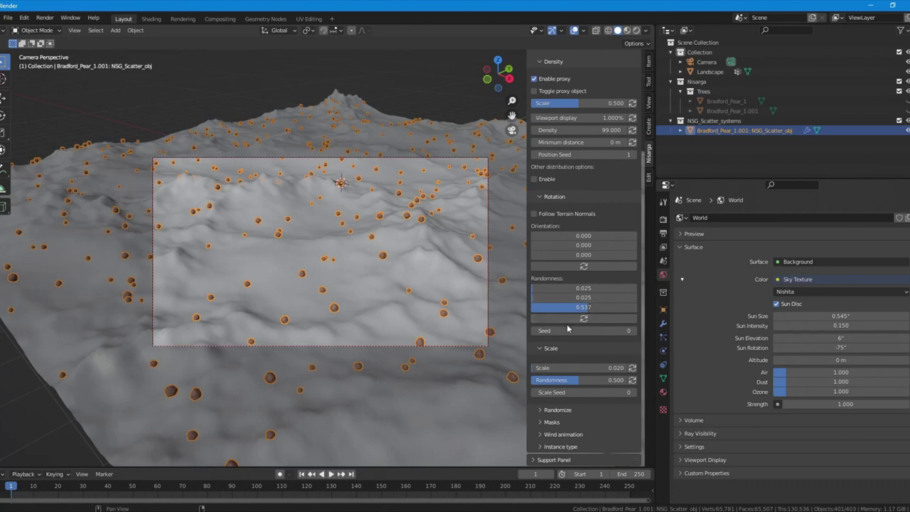
Enable the scatter's Camera cull Mask with Camera as its camera and set its padding to 2.
click(567, 422)
scroll(563, 398, down, 3)
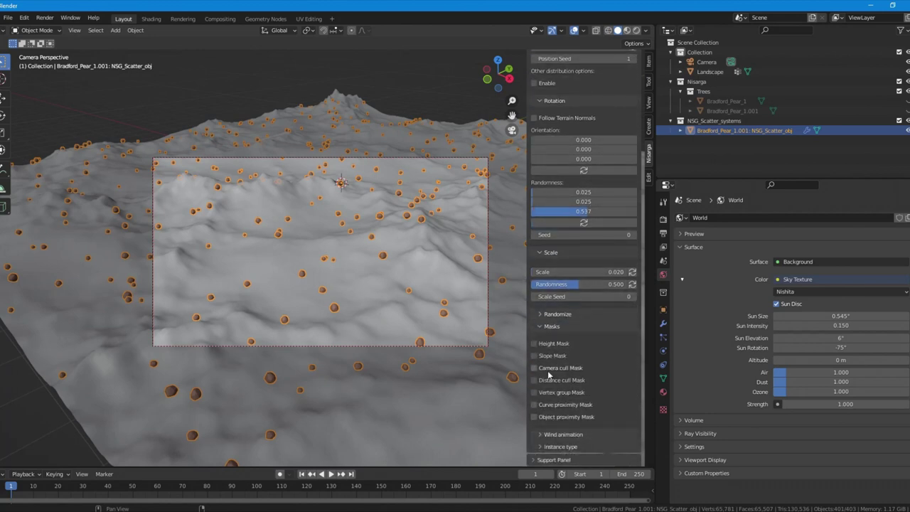
click(548, 370)
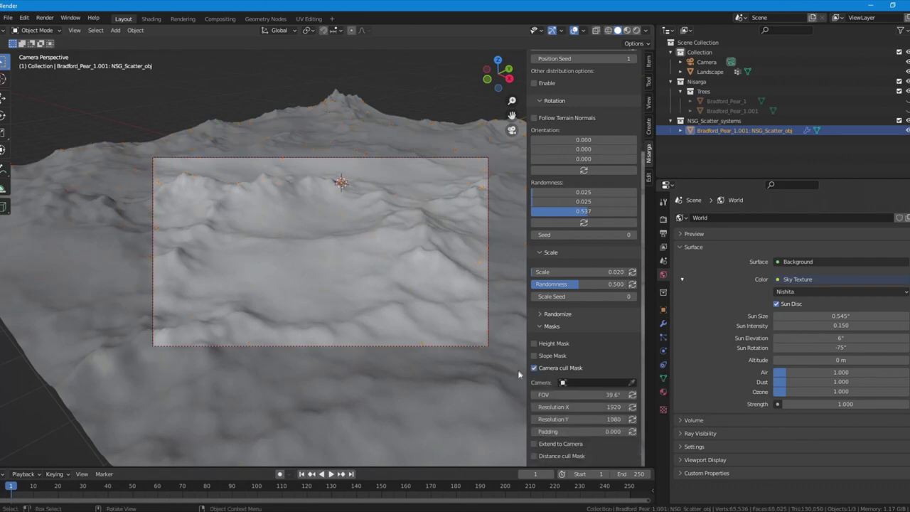
click(610, 382)
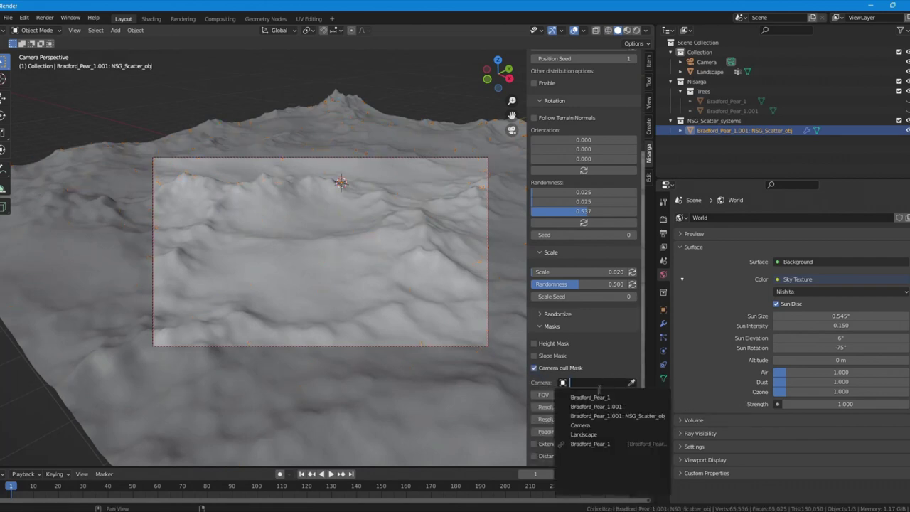
click(593, 424)
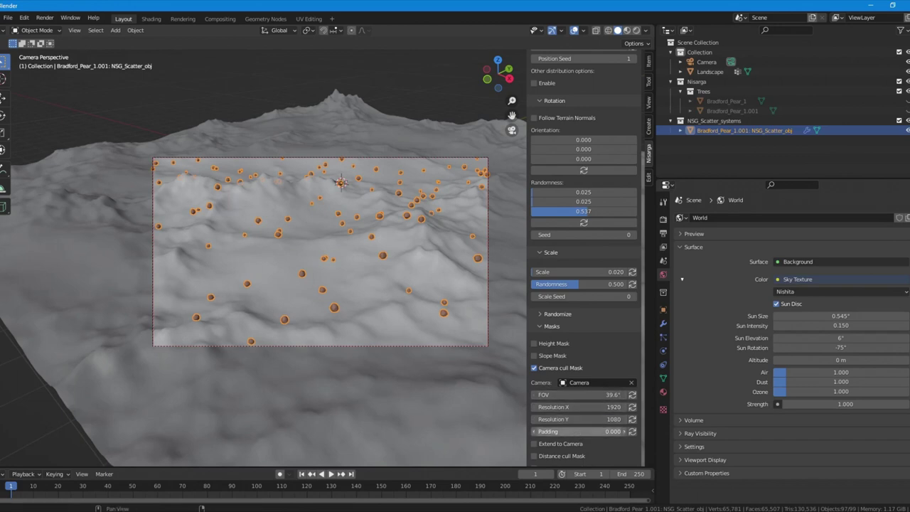
click(576, 431)
text(2)
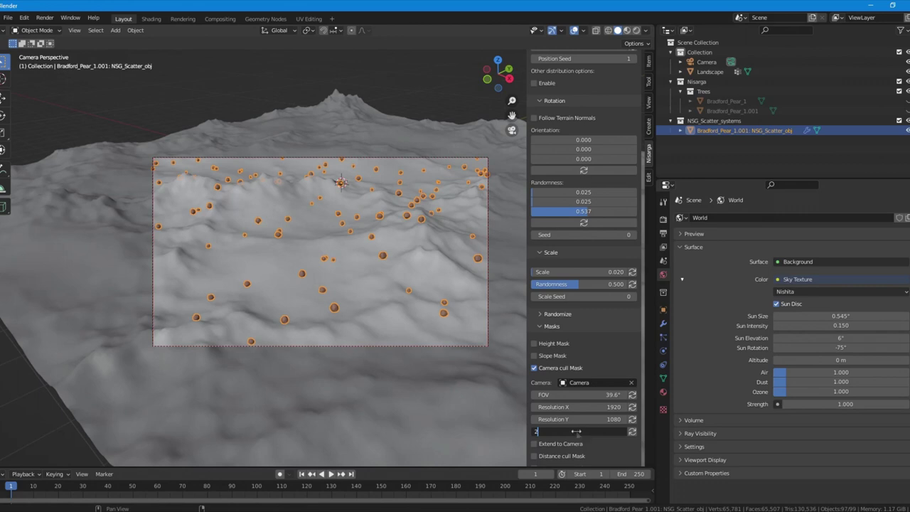
key(Return)
scroll(577, 425, down, 2)
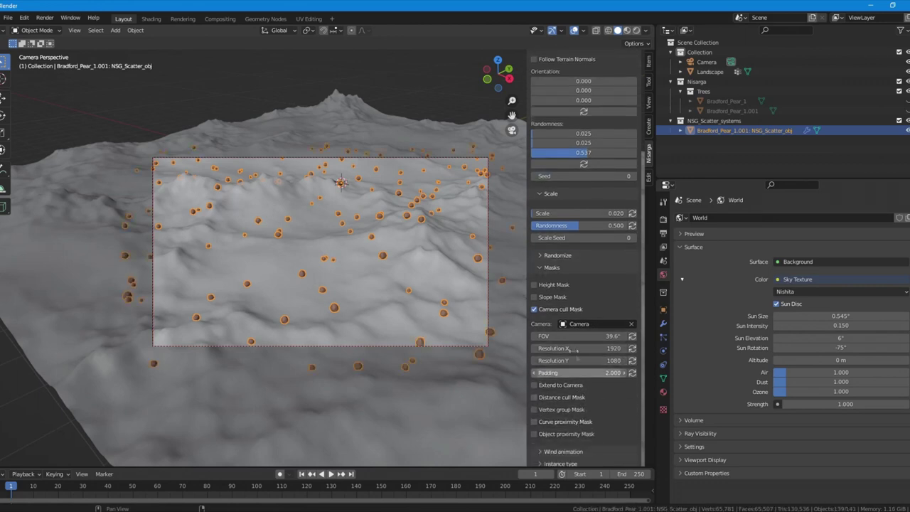
Set the scatter system's viewport display to 50%.
scroll(564, 293, up, 10)
click(594, 314)
text(50)
key(Return)
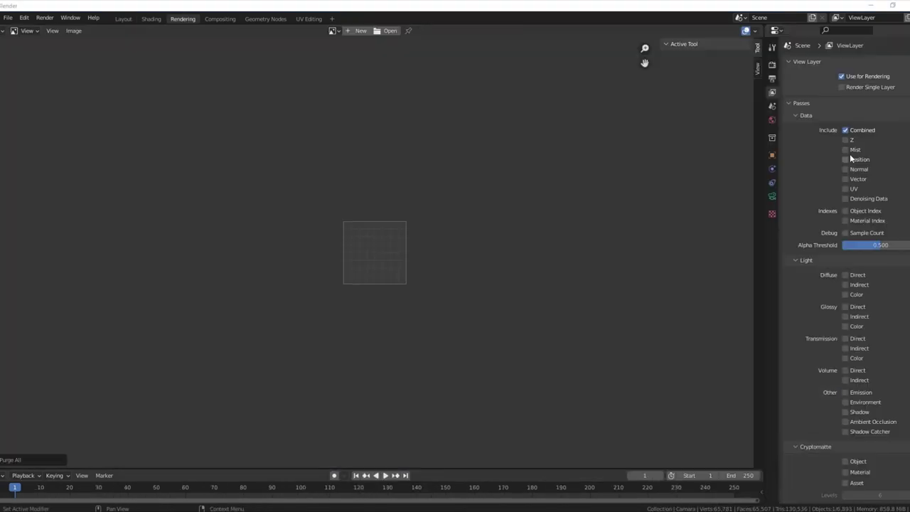
Enable the Mist render pass for the view layer and show the mist range in the camera's viewport display.
click(845, 150)
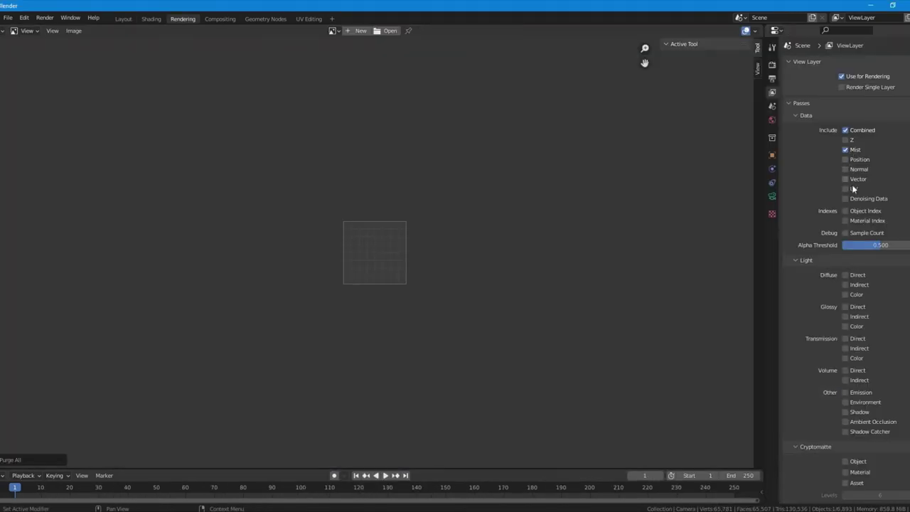
click(772, 197)
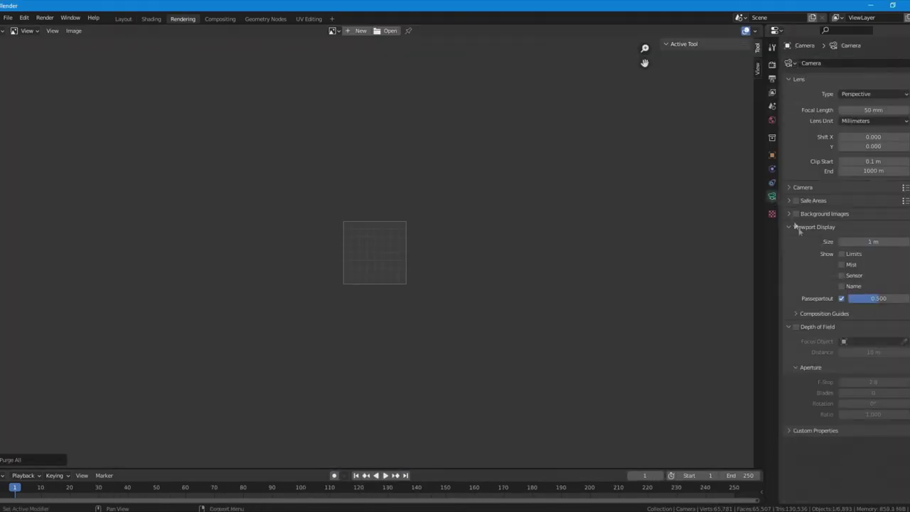
click(848, 267)
Set the world's Mist Pass depth to 10 m, checking the camera's mist line against the terrain.
click(772, 119)
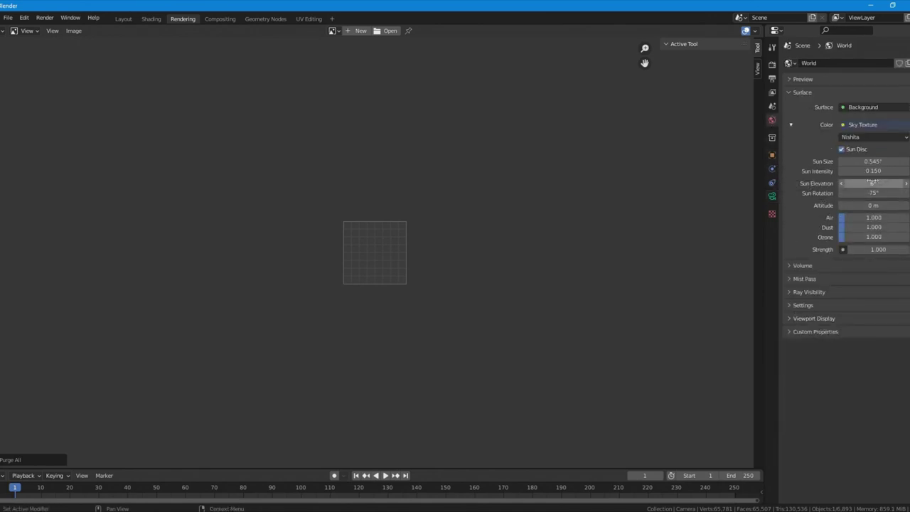
click(121, 19)
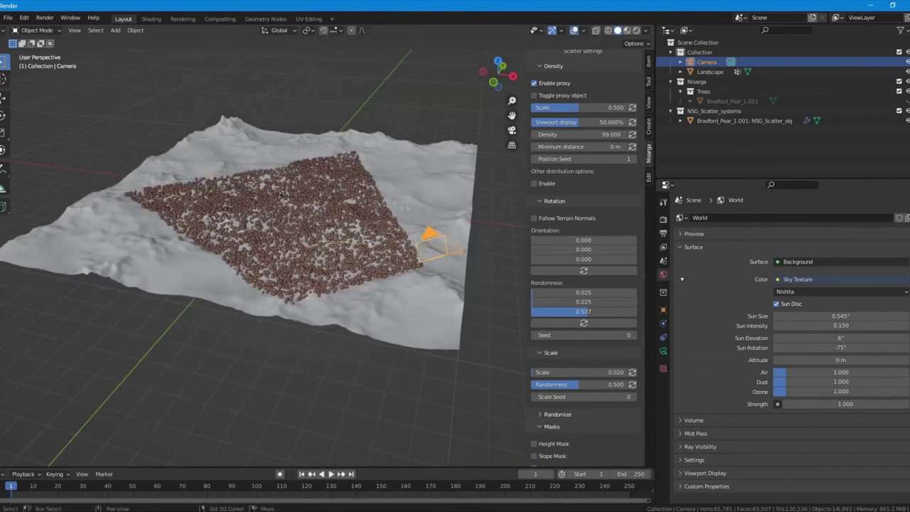
scroll(739, 414, down, 1)
drag(840, 429, 804, 429)
click(803, 427)
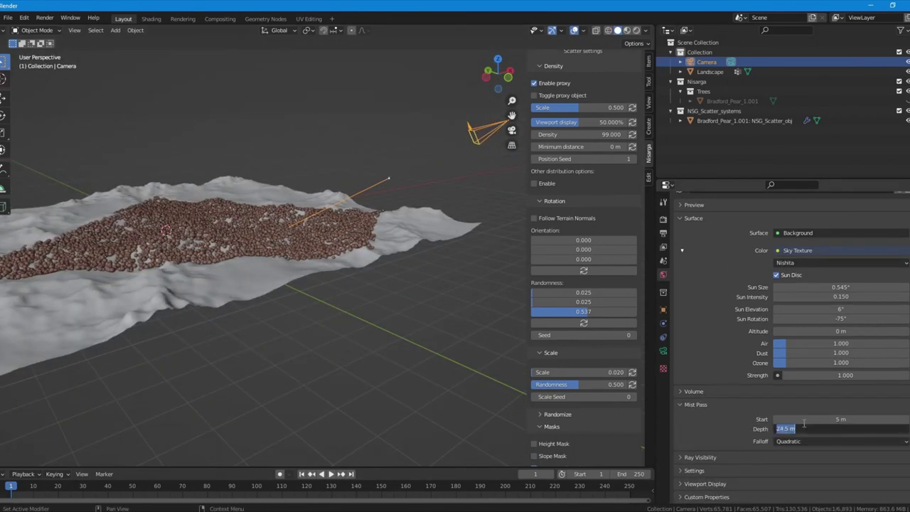
click(803, 419)
middle_drag(308, 395, 308, 341)
drag(840, 429, 802, 429)
click(802, 429)
text(10)
key(Return)
Set the start distance of the world's Mist Pass to 6 m.
middle_drag(320, 242, 309, 280)
click(817, 419)
text(8)
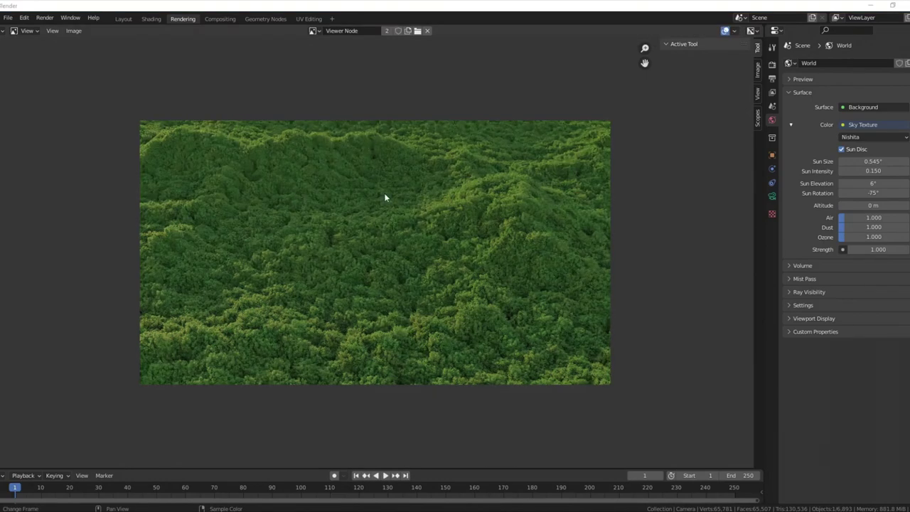
Add a cube mesh to the landscape scene in the Layout workspace.
click(123, 18)
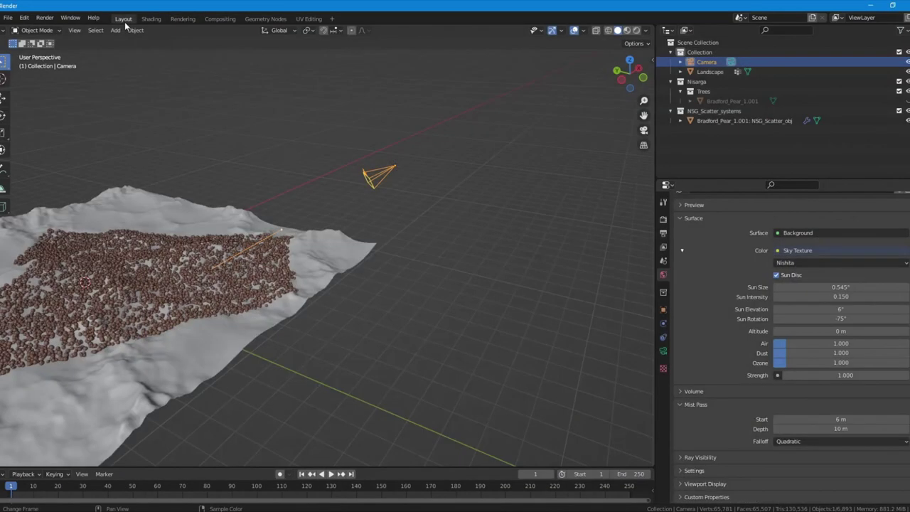
key(shift+a)
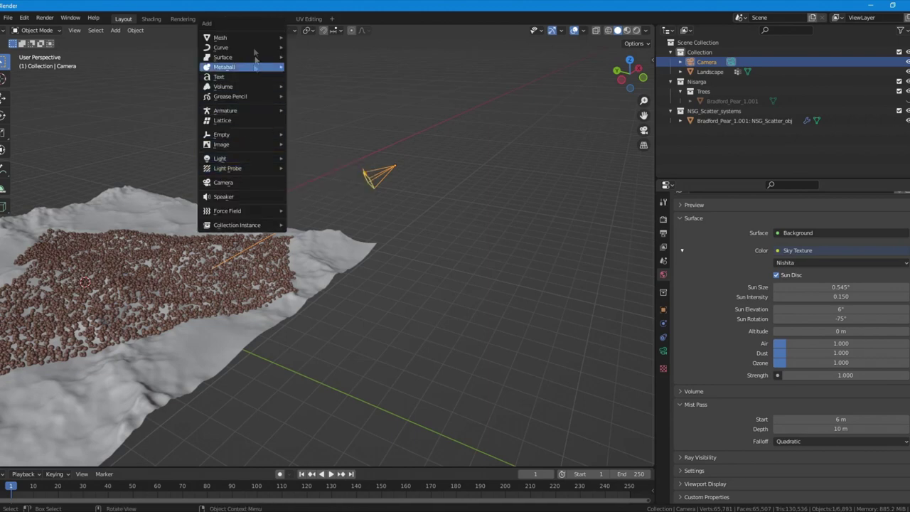
mouse_move(235, 38)
click(311, 47)
Move the cube about 1.93 m in X and -2.83 m in Y over the trees, and scale it horizontally by about 3.14.
middle_drag(253, 144, 405, 225)
key(KP_7)
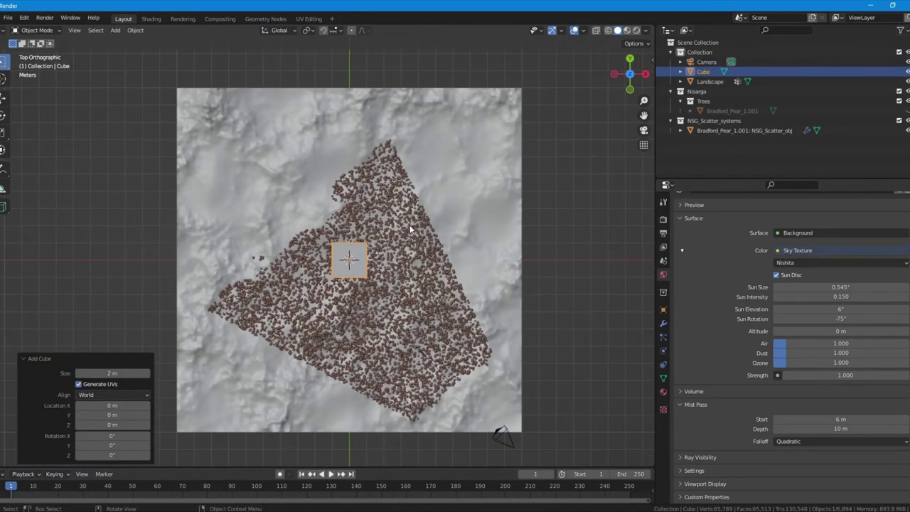
key(g)
key(shift+z)
click(435, 300)
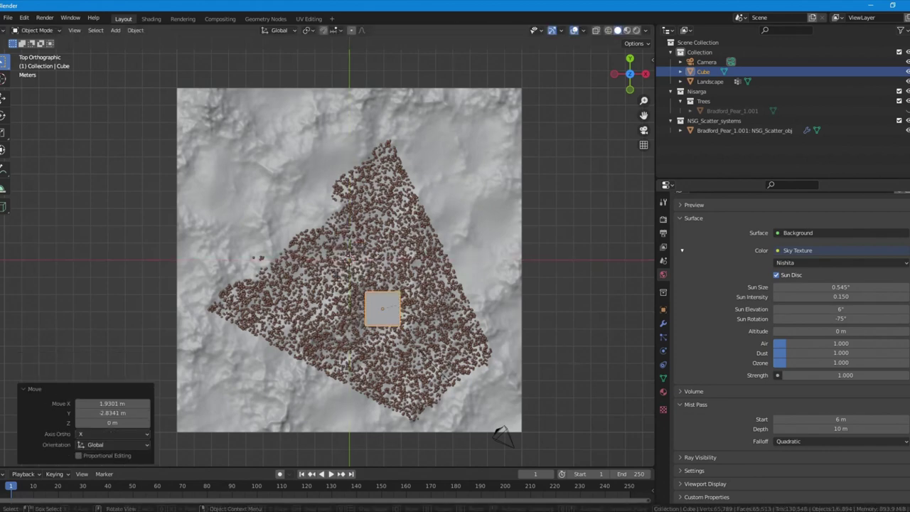
key(s)
key(shift+z)
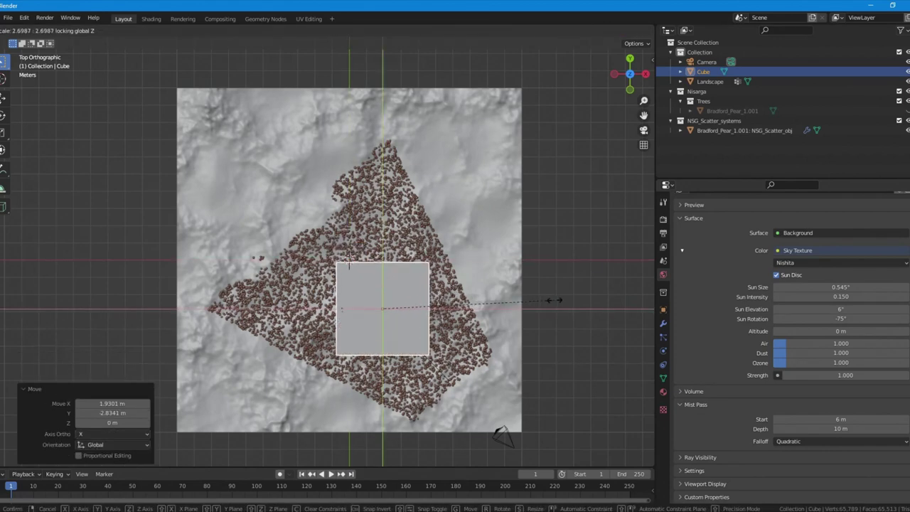
click(580, 296)
Flatten the cube into a thin slab, scaling it along Z by about 0.545 and reducing its height a little further.
middle_drag(476, 343, 449, 263)
key(s)
key(z)
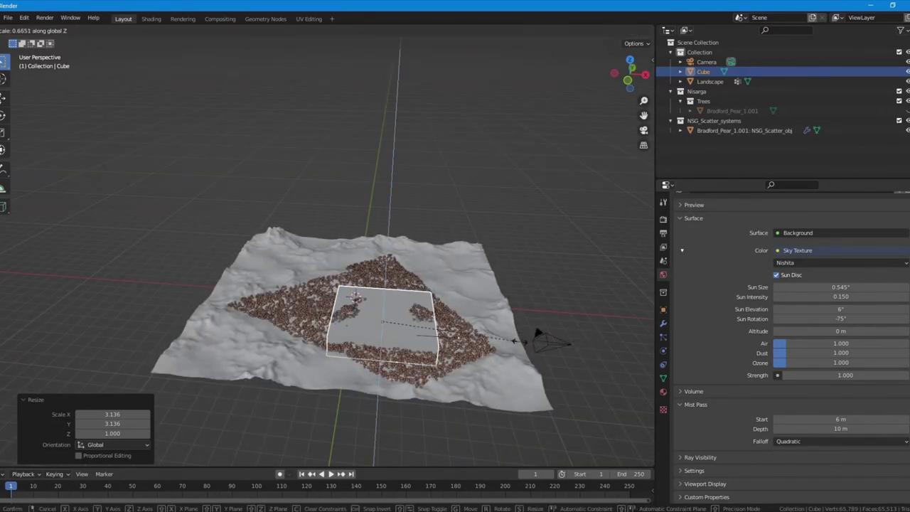
click(493, 339)
mouse_move(494, 339)
middle_down()
mouse_move(437, 274)
mouse_move(495, 329)
middle_up()
key(s)
key(z)
click(477, 325)
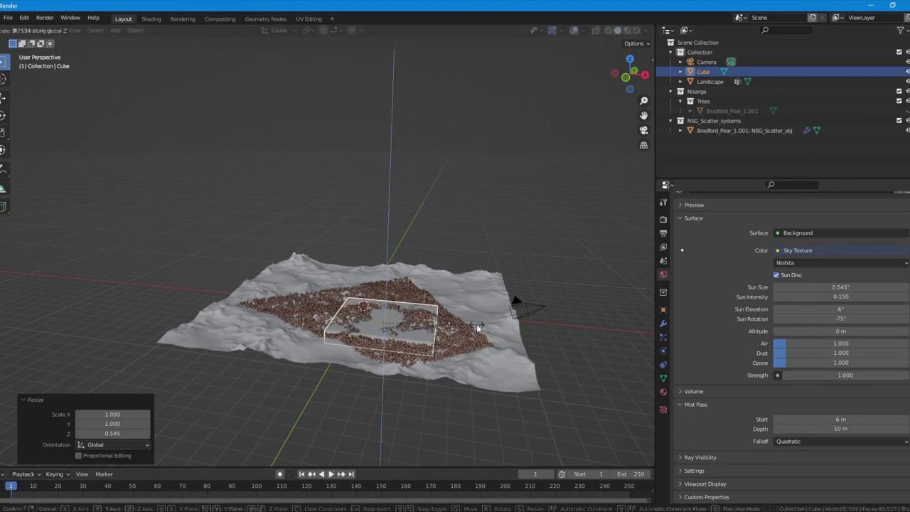
Show the Shading workspace viewport in solid mode and give the cube a new material named Fog.
click(151, 19)
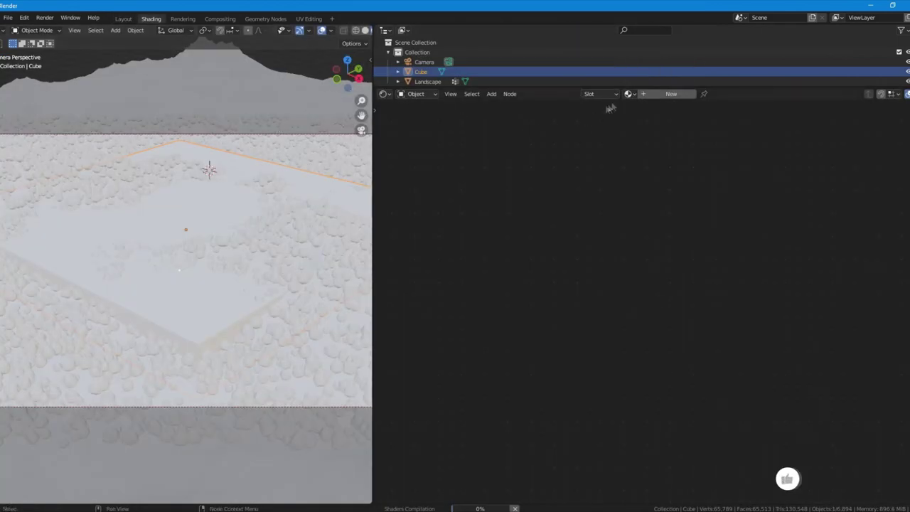
key(z)
click(324, 220)
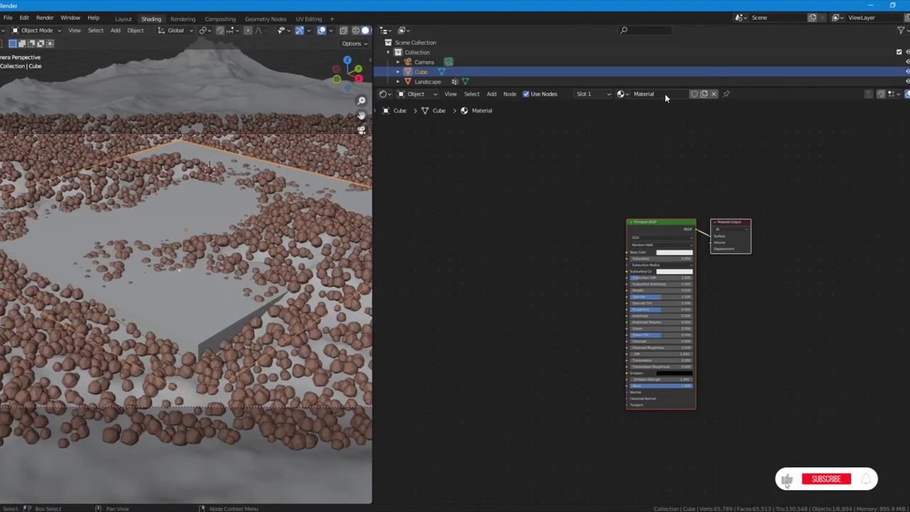
text(m)
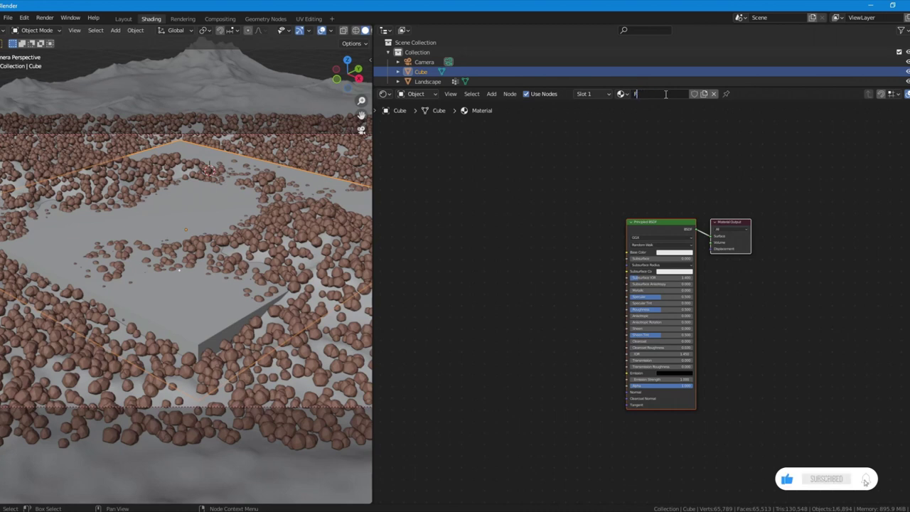
Replace the Principled BSDF with a Principled Volume linked to the Material Output's Volume, and hide the output's unused sockets.
scroll(655, 192, up, 2)
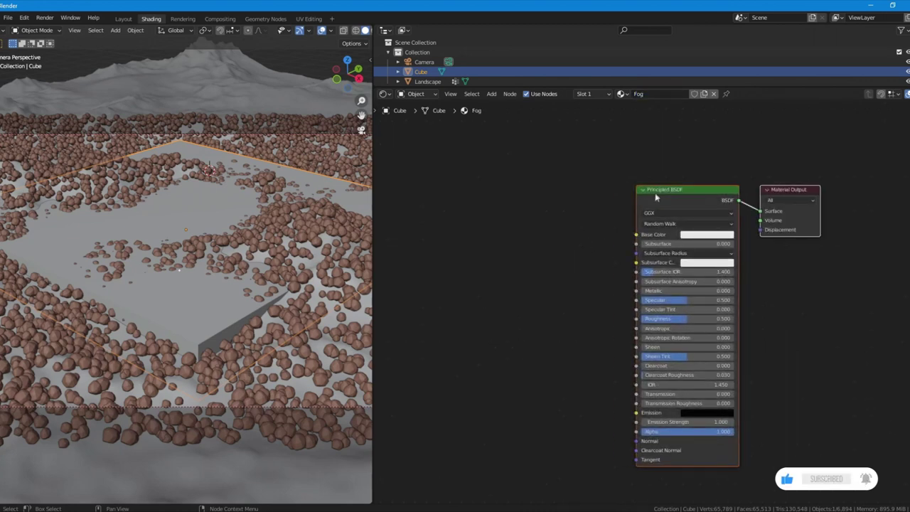
key(x)
key(shift+a)
text(princi)
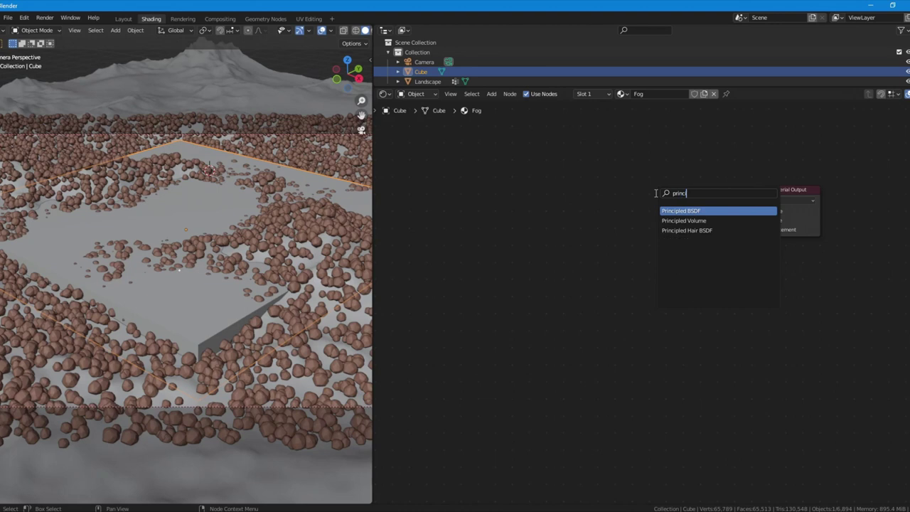
key(Down)
key(Return)
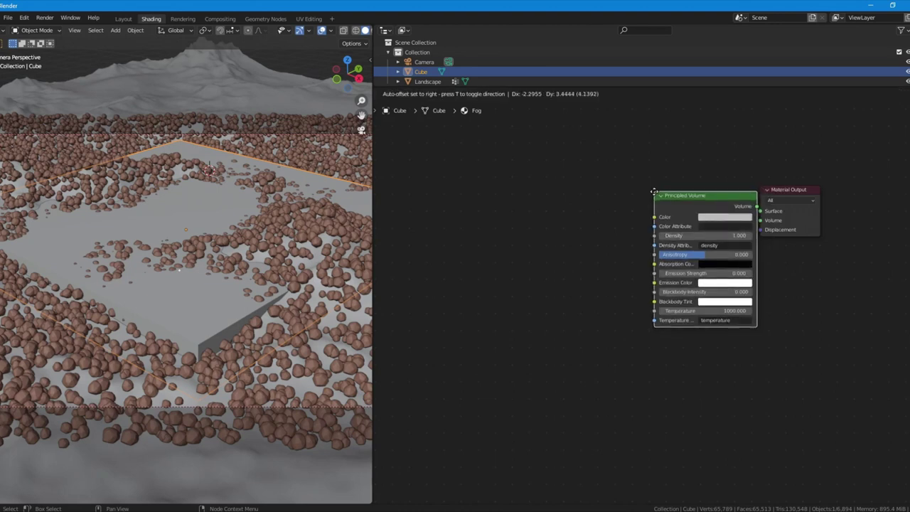
click(597, 211)
drag(699, 225, 760, 220)
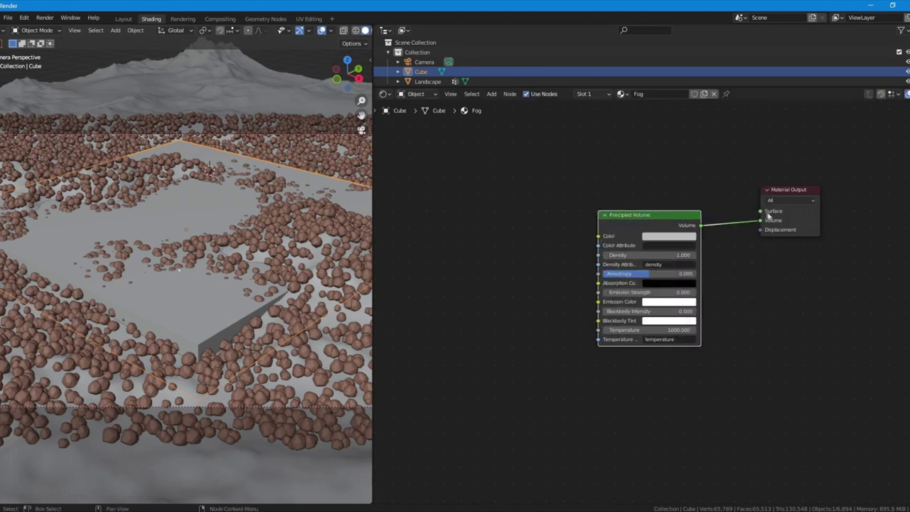
key(ctrl+h)
drag(675, 231, 699, 203)
Add a Noise Texture node and place a Gradient Texture node above it, ahead of the Principled Volume.
middle_drag(562, 217, 606, 232)
key(shift+a)
text(n)
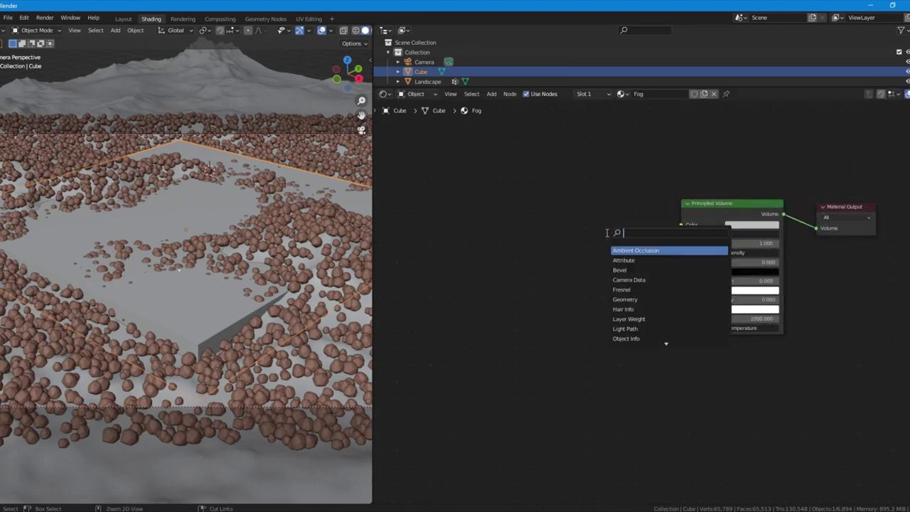
text(ois)
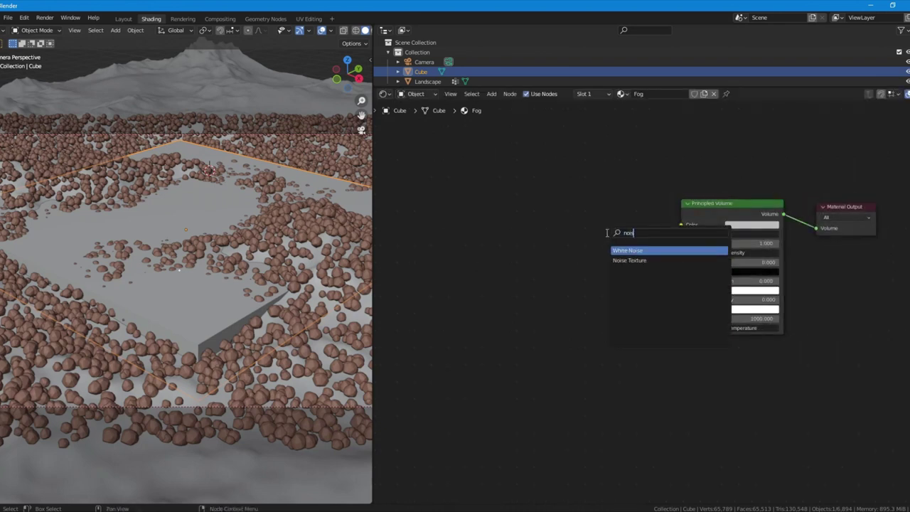
click(629, 260)
click(431, 252)
key(shift+a)
text(gradi)
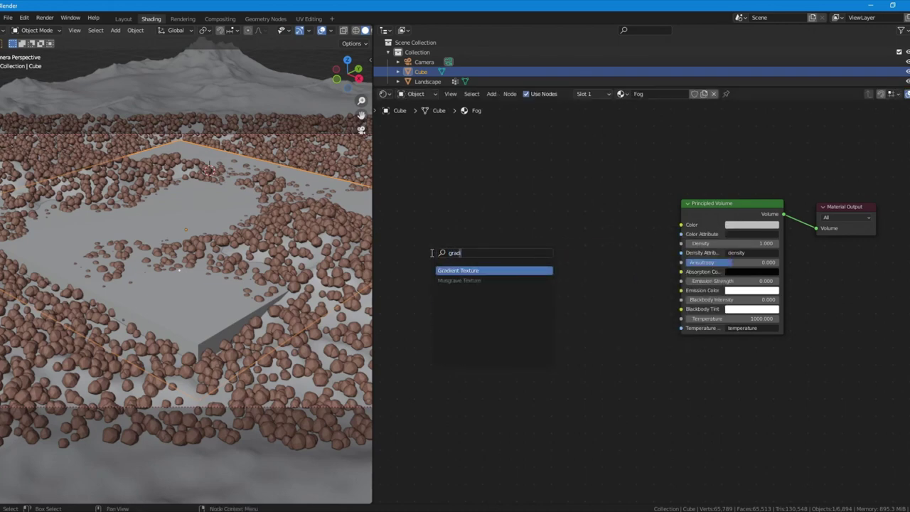
key(Return)
click(431, 181)
Add Texture Coordinate and Mapping nodes feeding Generated coordinates into the Gradient Texture's Vector.
middle_drag(475, 273, 539, 275)
scroll(537, 276, up, 4)
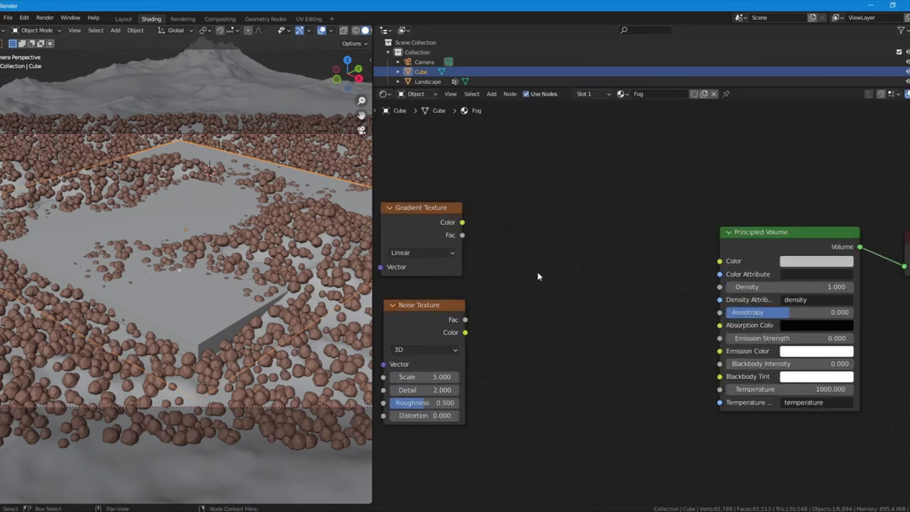
scroll(403, 227, down, 2)
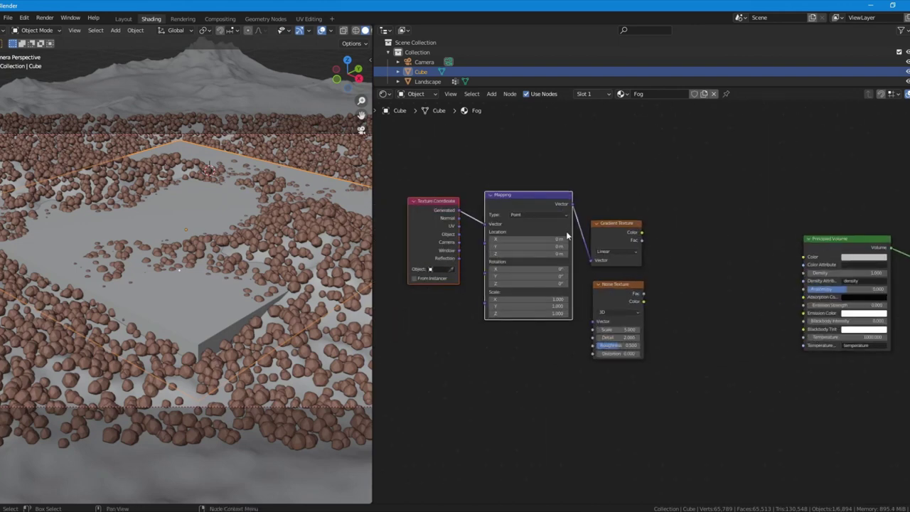
middle_drag(589, 279, 603, 233)
Add a ColorRamp node beside the Gradient Texture and place a duplicate of it beside the Noise Texture.
click(613, 255)
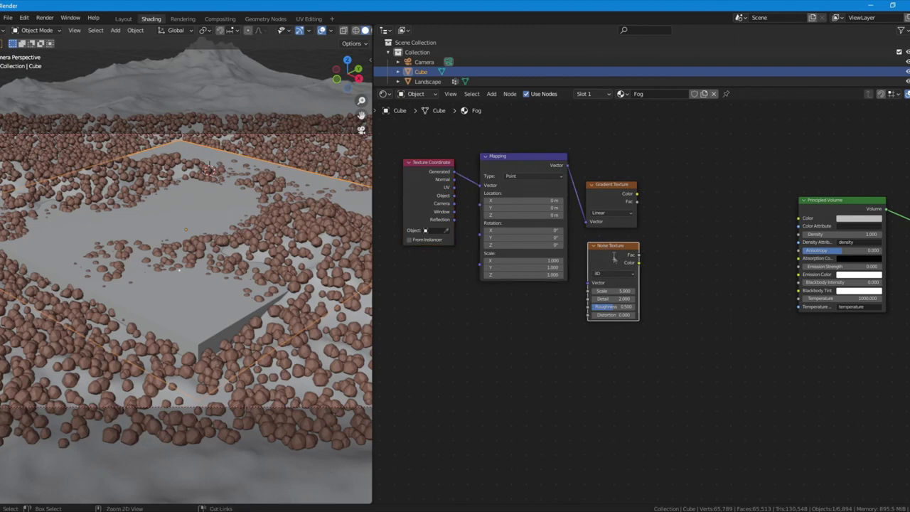
key(shift+a)
click(614, 257)
text(colo)
key(Return)
click(653, 167)
key(shift+d)
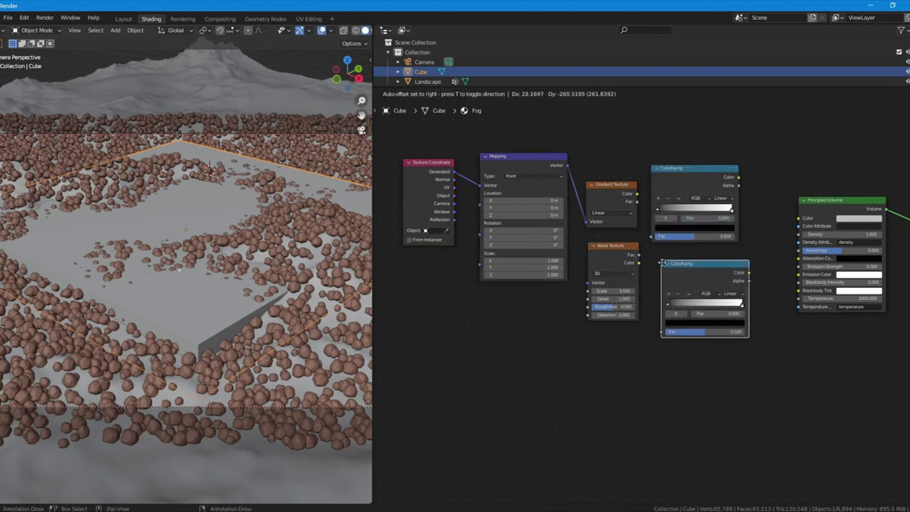
click(662, 263)
Link the Gradient Texture's Color to the upper ColorRamp's Fac and the Noise Texture's Fac to the lower ColorRamp's Fac.
drag(591, 345, 426, 185)
drag(533, 251, 438, 285)
scroll(700, 267, up, 4)
drag(483, 215, 631, 227)
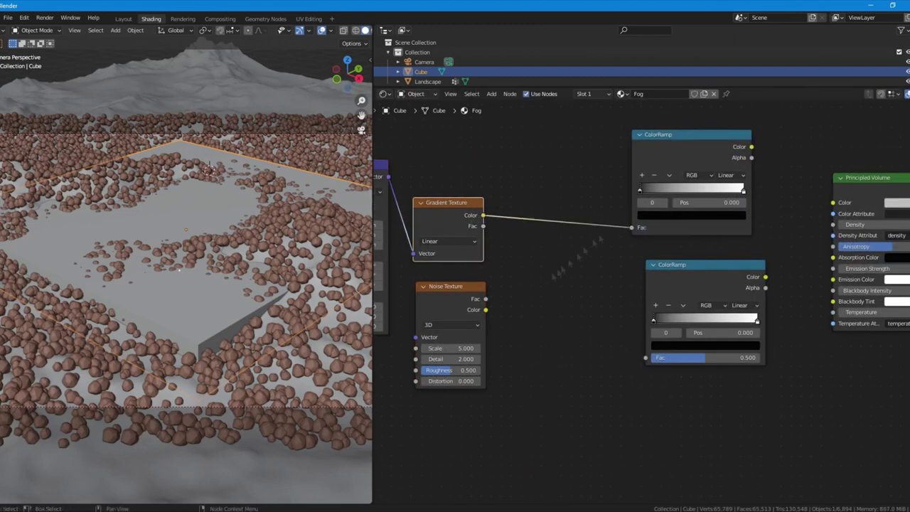
drag(485, 298, 645, 357)
middle_drag(682, 306, 604, 302)
drag(641, 262, 615, 257)
drag(612, 131, 580, 140)
Move the Principled Volume and Material Output nodes farther away and add a Math node between them and the ColorRamps.
scroll(711, 213, down, 4)
middle_drag(788, 168, 650, 188)
drag(650, 187, 739, 273)
drag(647, 277, 817, 267)
key(shift+a)
text(add)
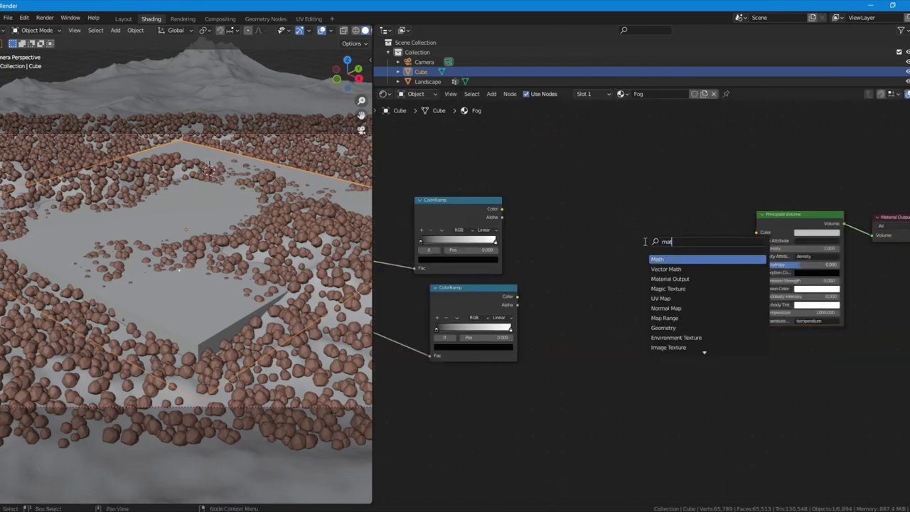
key(Return)
click(589, 211)
Link the Color outputs of both ColorRamps to the Math node's two values and set its operation to Multiply.
scroll(554, 203, up, 2)
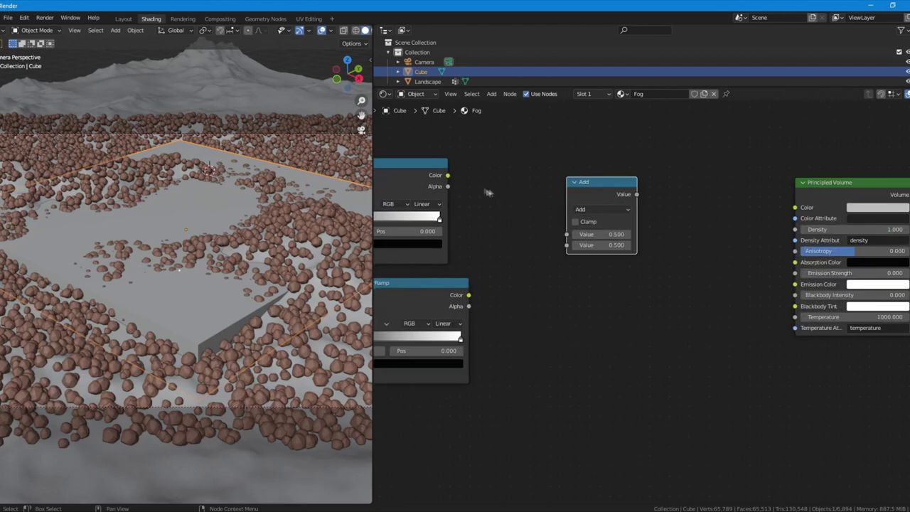
alt+right_drag(442, 175, 606, 203)
drag(448, 175, 567, 235)
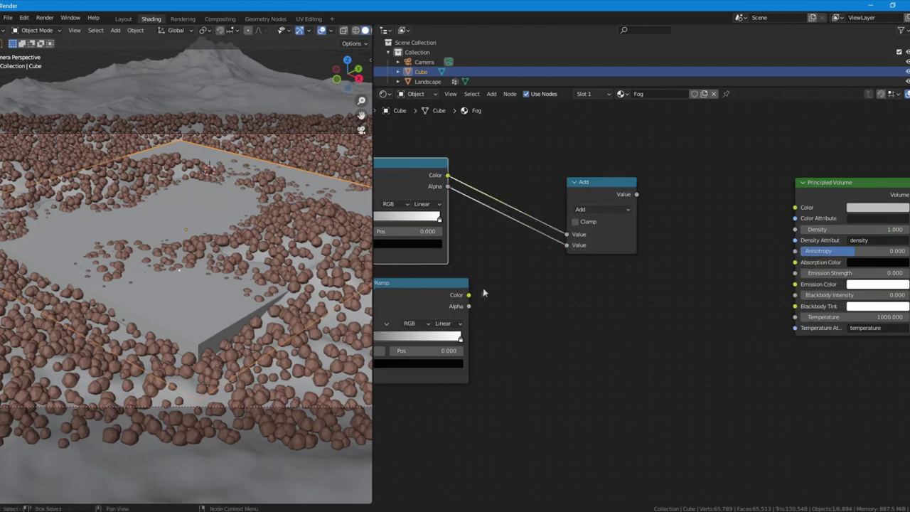
drag(469, 295, 566, 245)
click(597, 210)
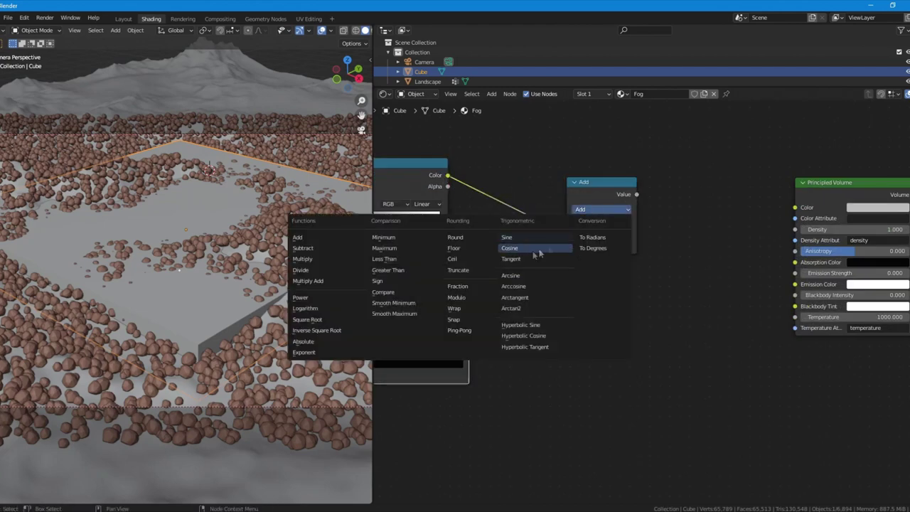
click(330, 259)
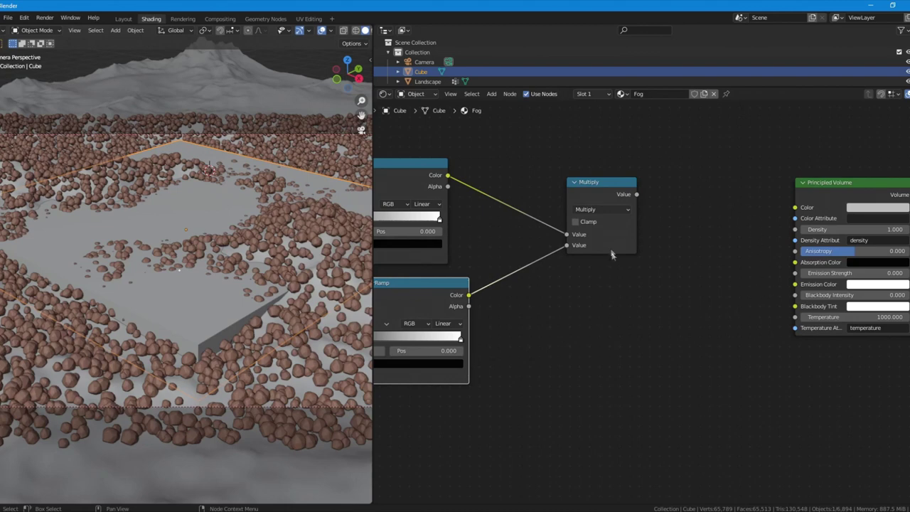
Link the Multiply node's Value to both Density and Emission Strength of the Principled Volume.
middle_drag(571, 259, 620, 273)
drag(645, 208, 627, 208)
middle_drag(774, 249, 627, 236)
drag(519, 198, 696, 231)
scroll(640, 237, down, 3)
middle_drag(621, 238, 664, 230)
drag(581, 224, 729, 272)
Insert a duplicate Multiply node with a value of 1.000 between the first Multiply and the Principled Volume's Emission Strength.
middle_drag(584, 213, 640, 210)
key(ctrl+shift+d)
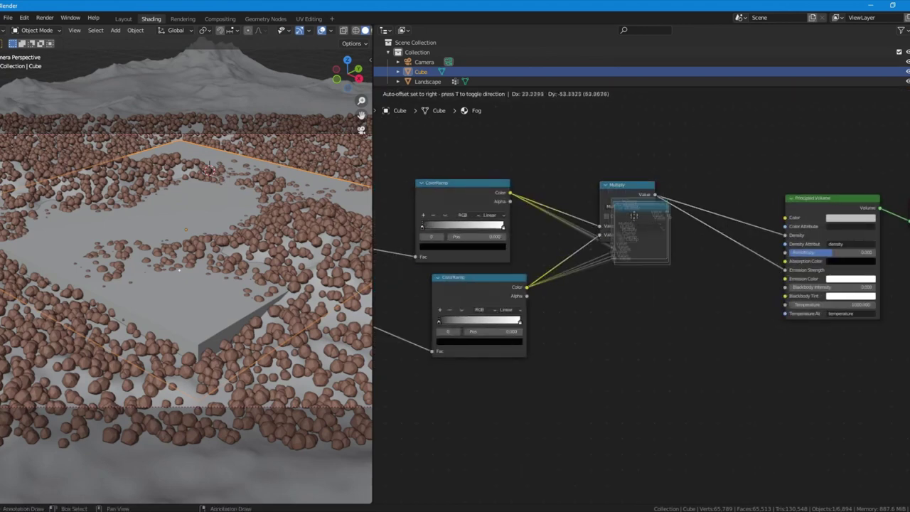
click(623, 267)
drag(658, 272, 785, 271)
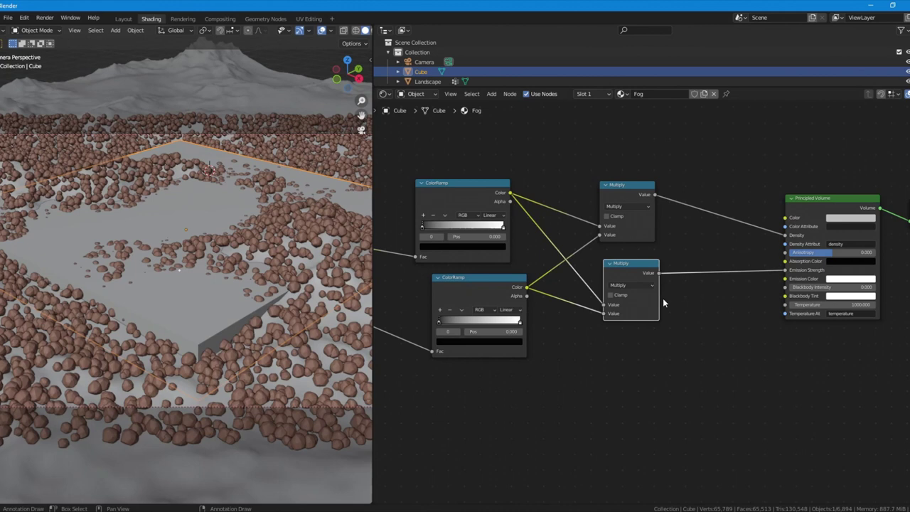
drag(646, 261, 723, 248)
drag(654, 194, 661, 292)
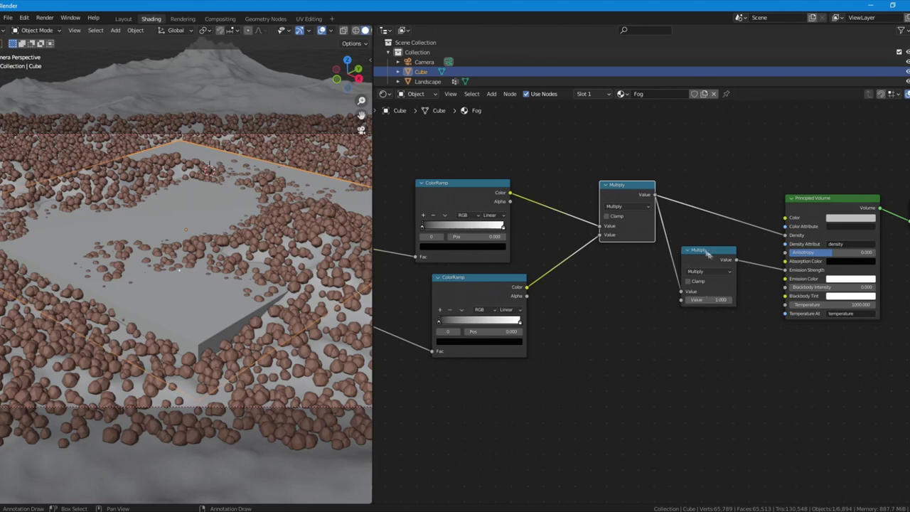
drag(707, 252, 705, 261)
Insert another duplicate Multiply node with a value of 0.500 between the first Multiply and the Principled Volume's Density.
drag(629, 197, 595, 201)
key(shift+d)
click(682, 195)
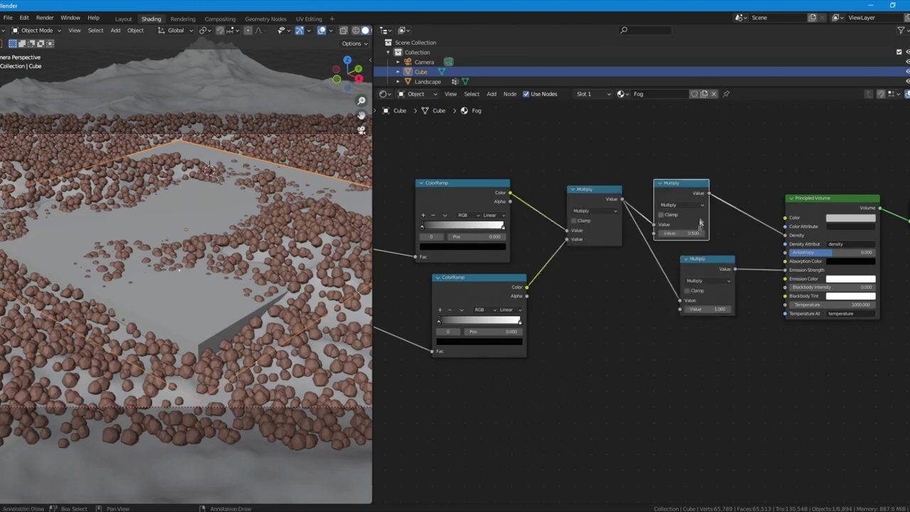
drag(678, 200, 700, 195)
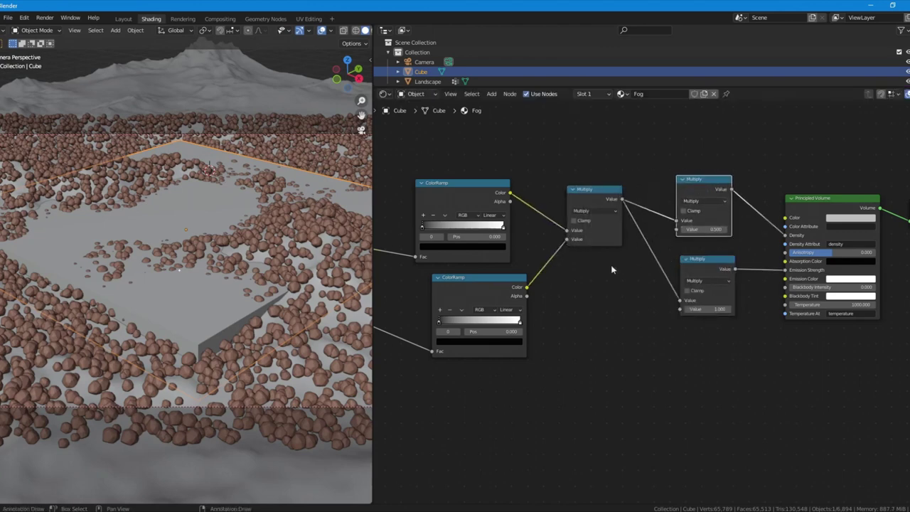
Move the Noise Texture node farther below the Gradient Texture to make room between them.
middle_drag(611, 266, 740, 231)
scroll(608, 240, up, 2)
middle_drag(558, 248, 724, 281)
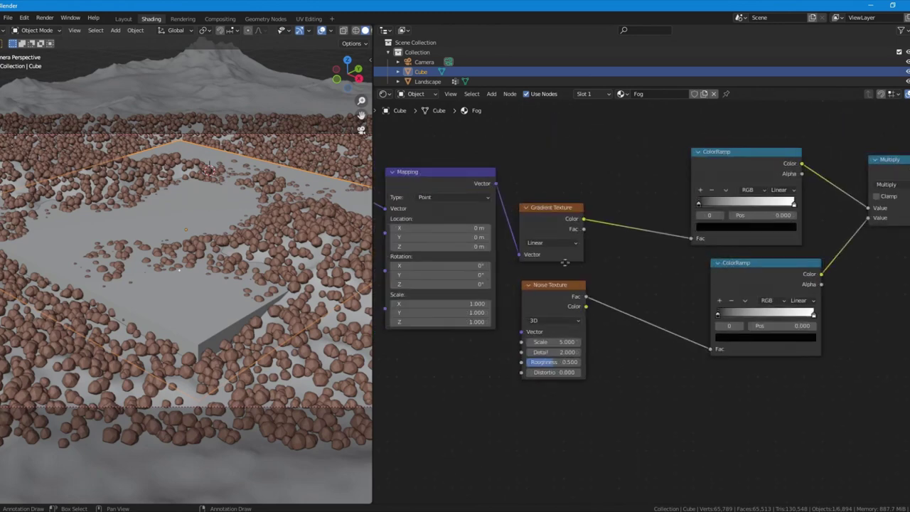
middle_drag(564, 263, 639, 268)
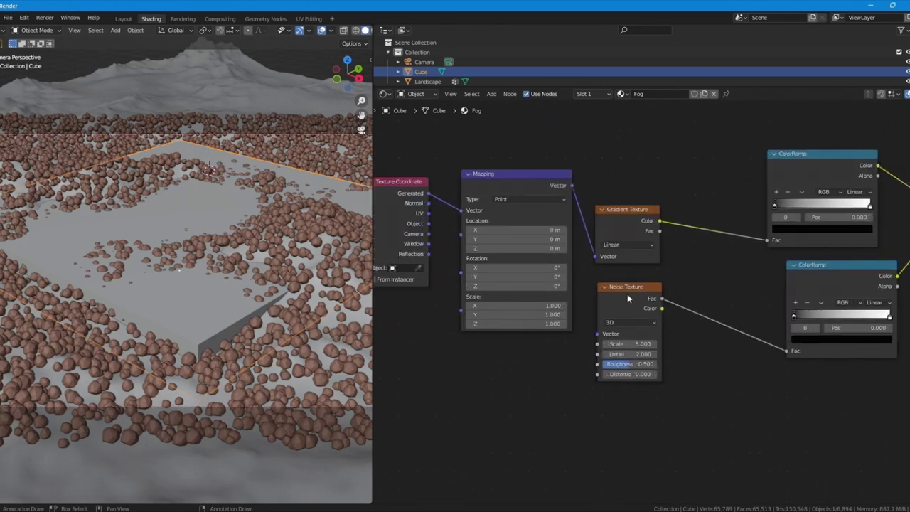
drag(627, 294, 629, 349)
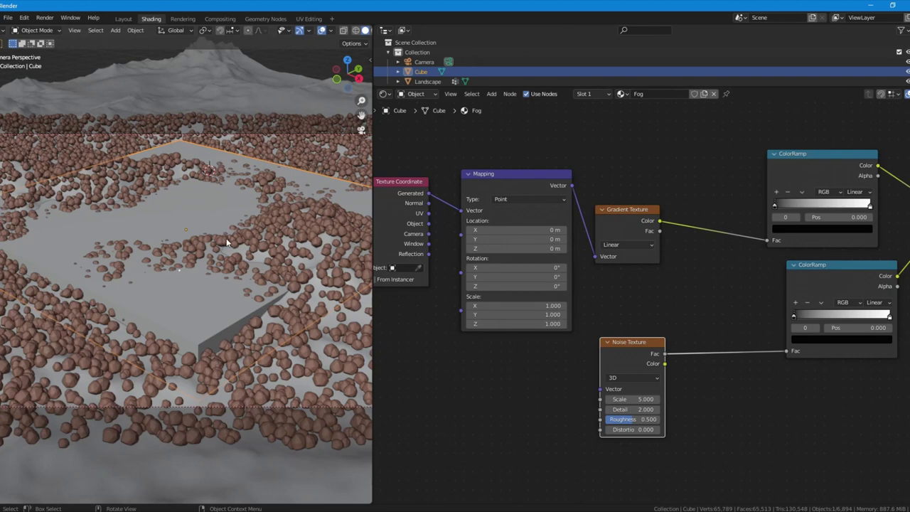
Isolate the fog cube in local view and display it with rendered shading from directly above.
key(slash)
key(z)
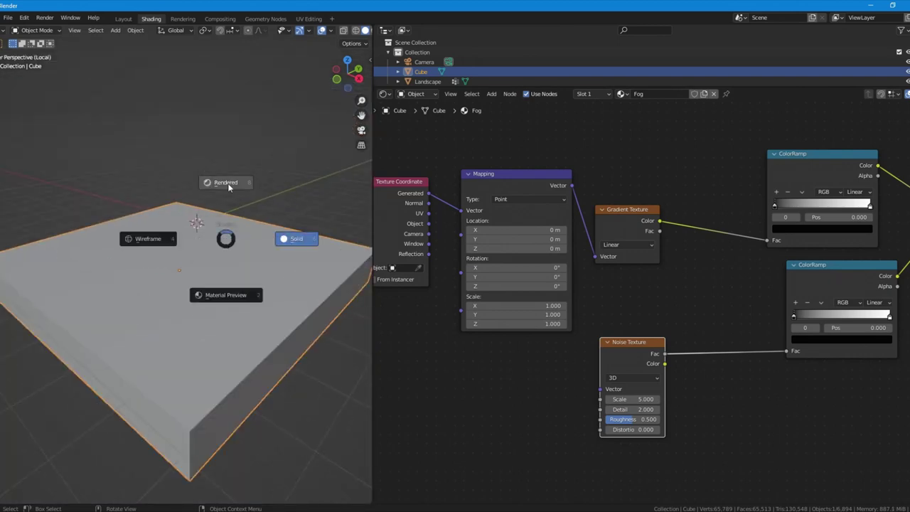
click(228, 183)
scroll(228, 185, down, 3)
middle_drag(189, 244, 228, 280)
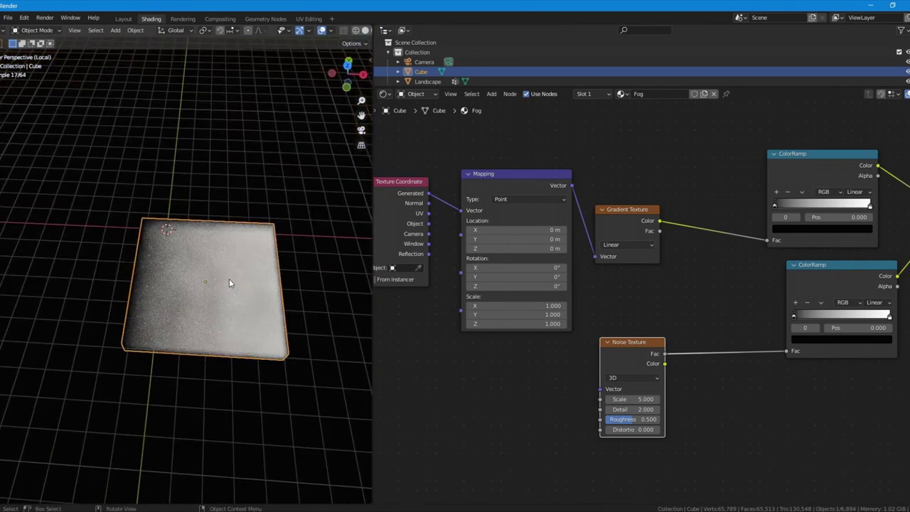
key(KP_7)
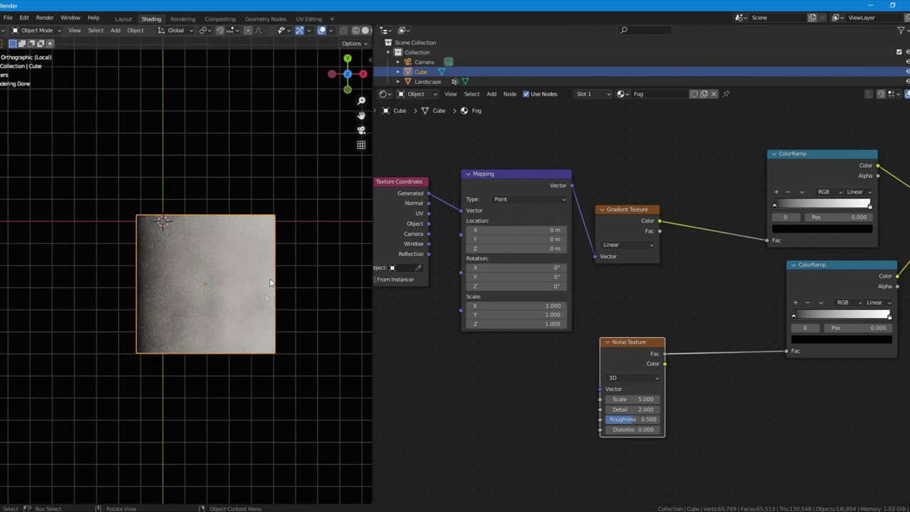
Set the Noise Texture's Scale to 15.
middle_drag(634, 314, 561, 258)
scroll(558, 260, up, 1)
click(552, 349)
text(15)
key(Return)
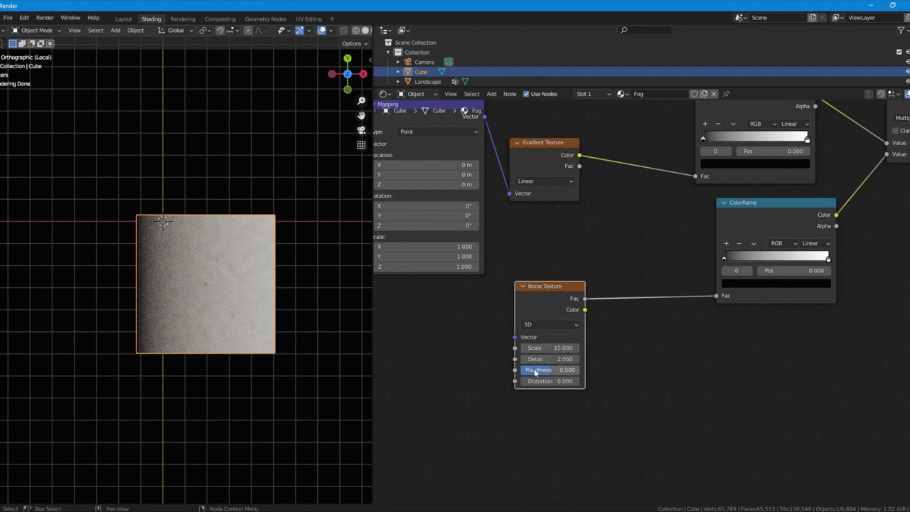
Shift the black stop of the noise's ColorRamp to position 0.377 to raise the fog's contrast.
middle_drag(590, 366, 645, 313)
scroll(645, 313, up, 1)
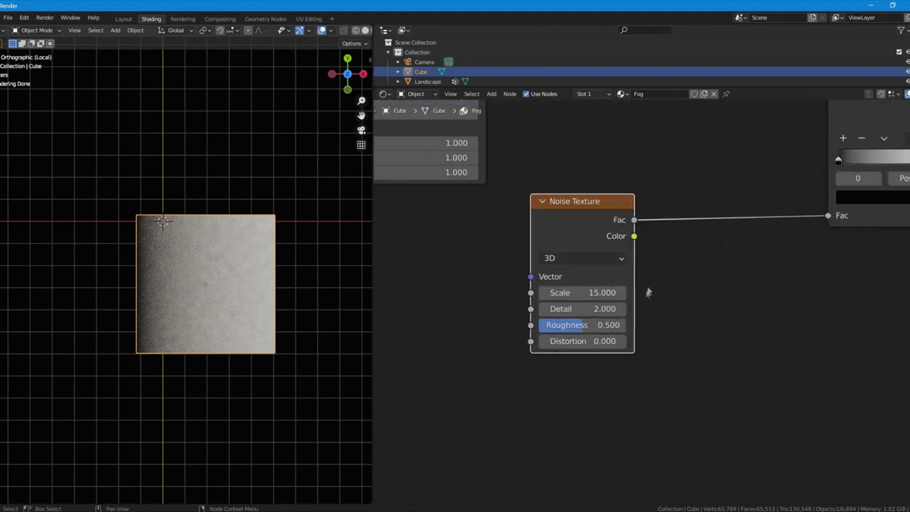
middle_drag(701, 238, 528, 334)
scroll(528, 334, up, 1)
middle_drag(661, 267, 547, 331)
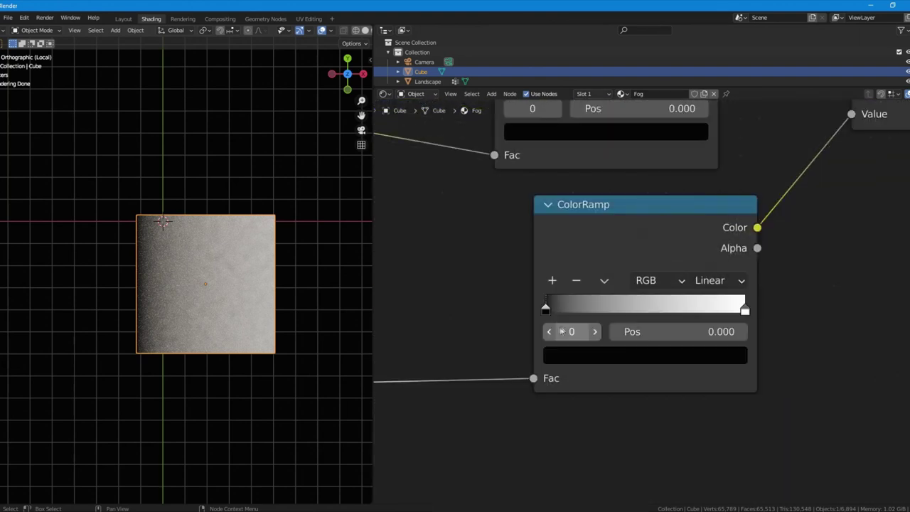
mouse_move(545, 311)
mouse_down()
mouse_move(639, 314)
mouse_move(619, 313)
mouse_up()
Shift the black stop of the gradient's ColorRamp to position 0.445.
scroll(622, 318, up, 1)
middle_drag(686, 194, 635, 319)
scroll(582, 334, down, 4)
scroll(559, 268, up, 1)
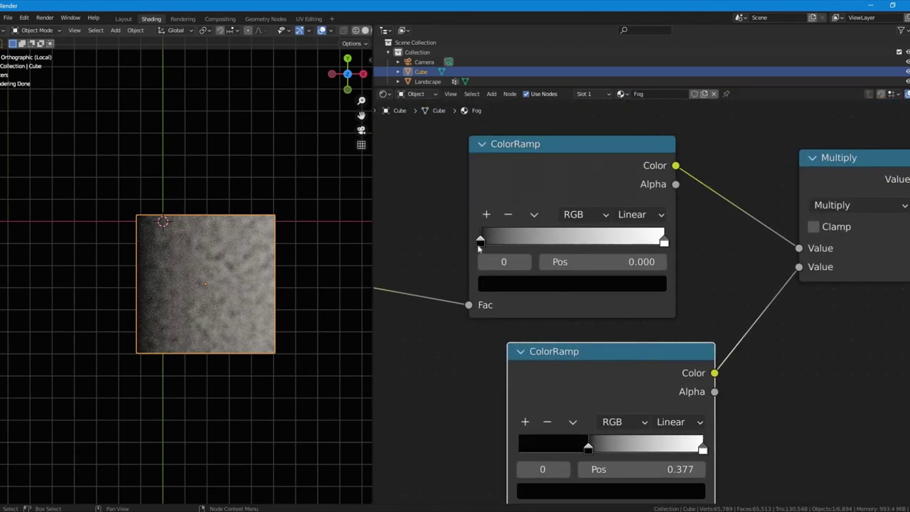
drag(480, 244, 566, 258)
scroll(554, 260, down, 5)
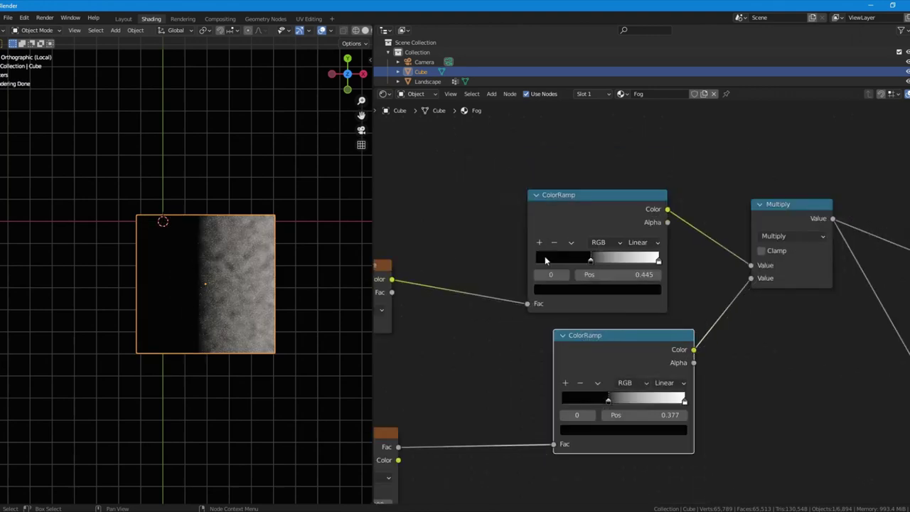
Change the Gradient Texture type to Spherical.
middle_drag(545, 259, 650, 228)
middle_drag(541, 260, 619, 251)
scroll(596, 252, up, 3)
scroll(619, 252, up, 2)
click(524, 249)
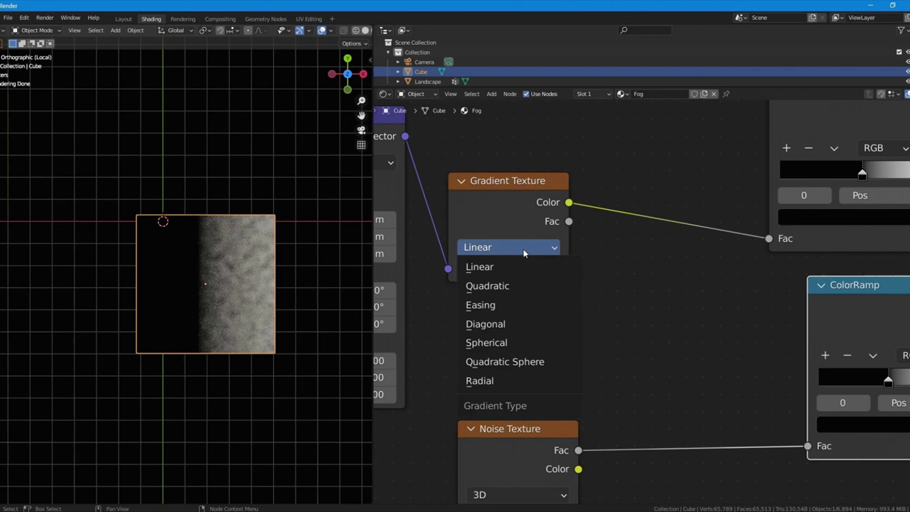
click(486, 342)
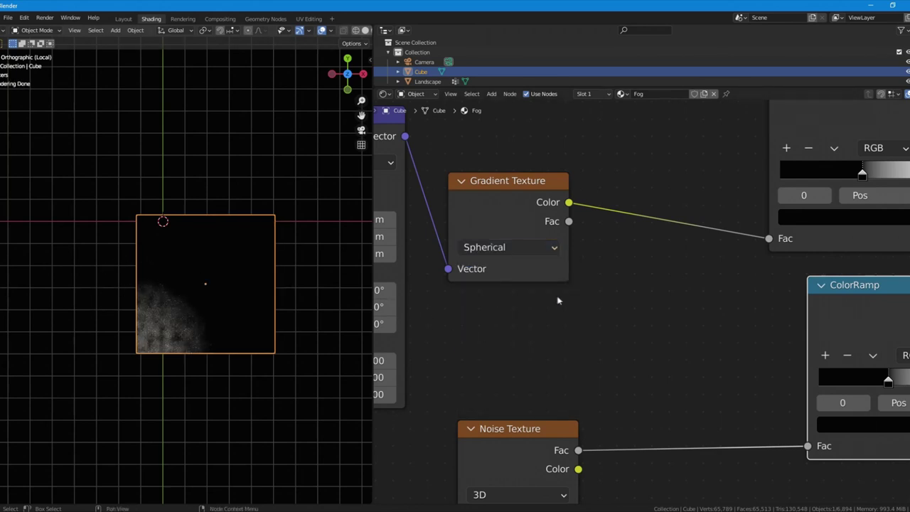
Set the Mapping node's X Location to -0.5 m.
scroll(526, 280, down, 2)
middle_drag(513, 270, 635, 291)
scroll(607, 290, up, 4)
click(536, 258)
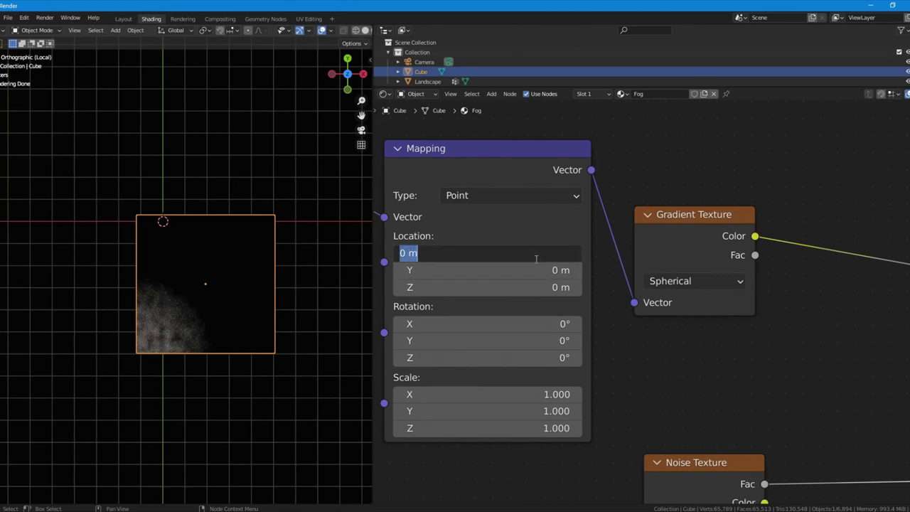
text(-0.5)
key(Return)
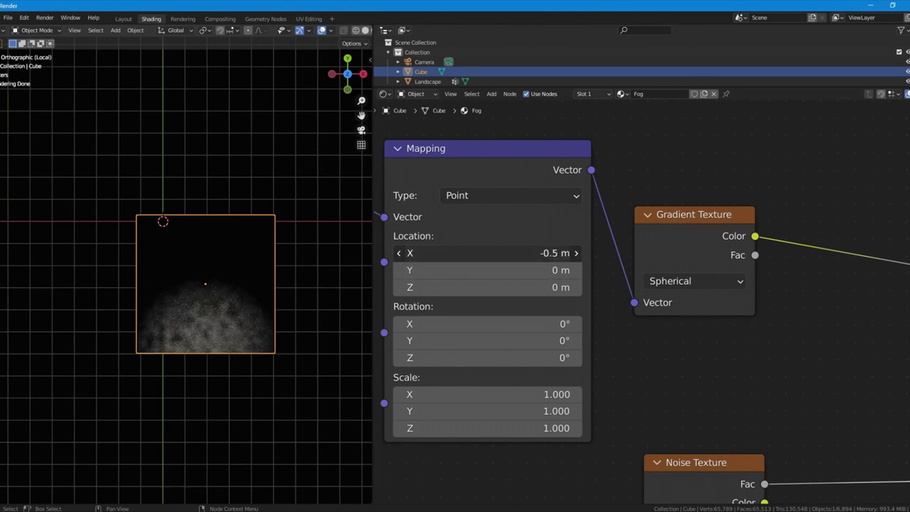
Apply a Location of -0.5 m to all three axes of the Mapping node to centre the gradient.
drag(536, 258, 535, 287)
text(-)
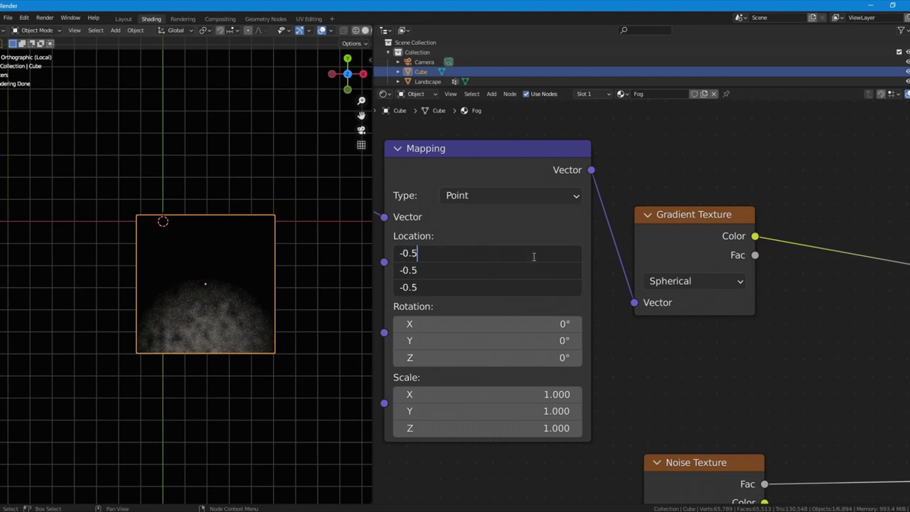
text(0.5)
key(Return)
scroll(533, 262, down, 4)
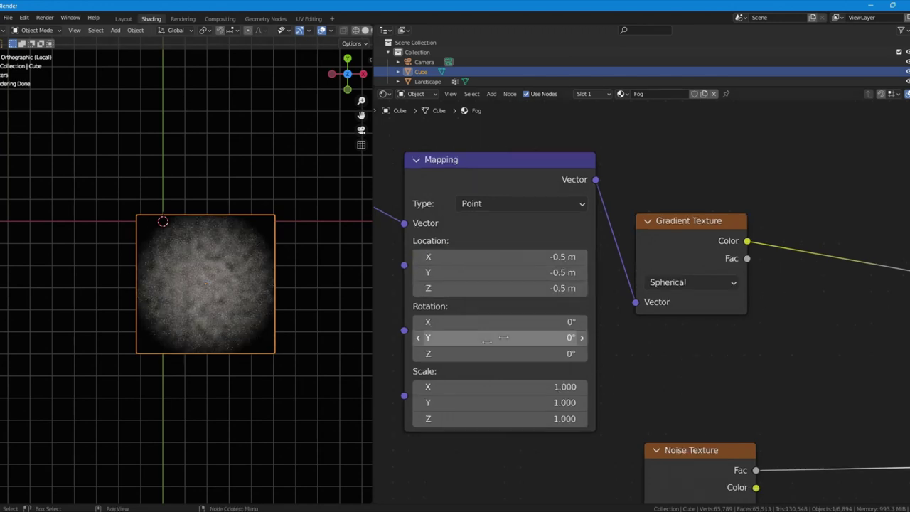
middle_drag(659, 323, 635, 315)
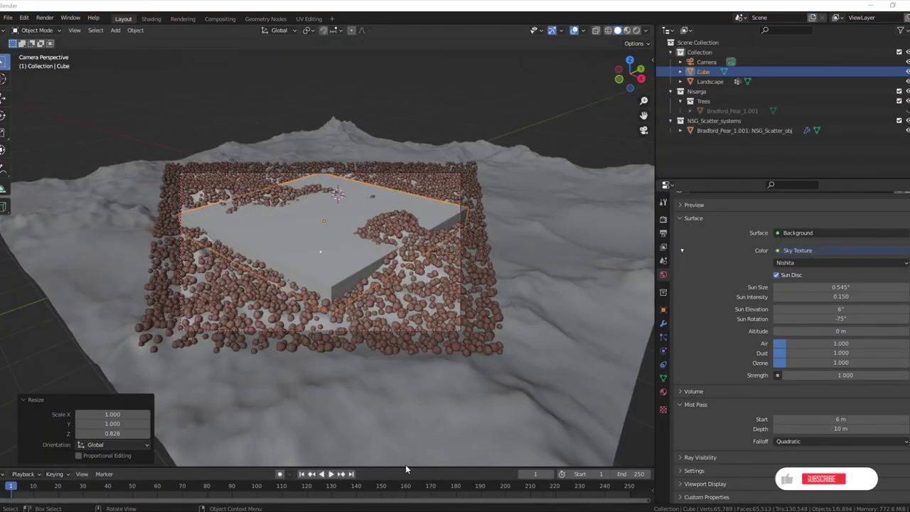
Enlarge the timeline, select the camera, look through it and insert a camera keyframe at frame 1.
drag(412, 468, 412, 429)
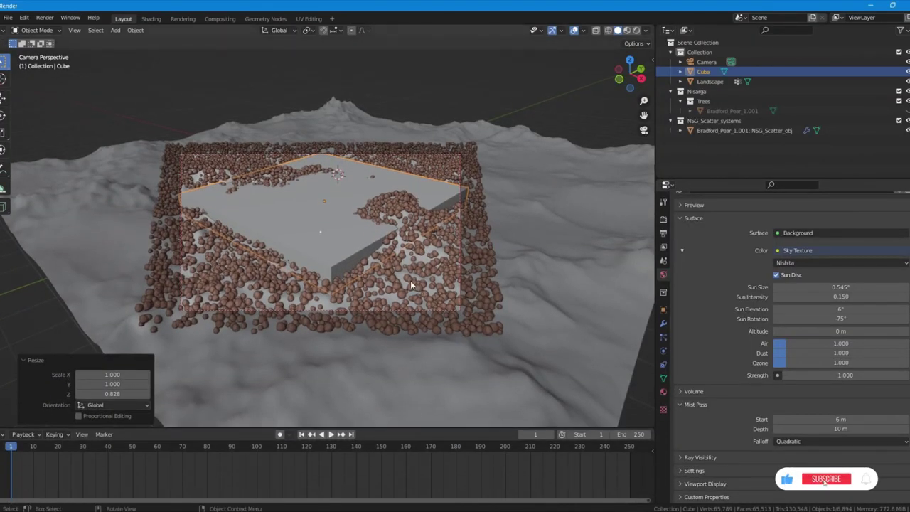
middle_drag(410, 280, 472, 282)
click(495, 250)
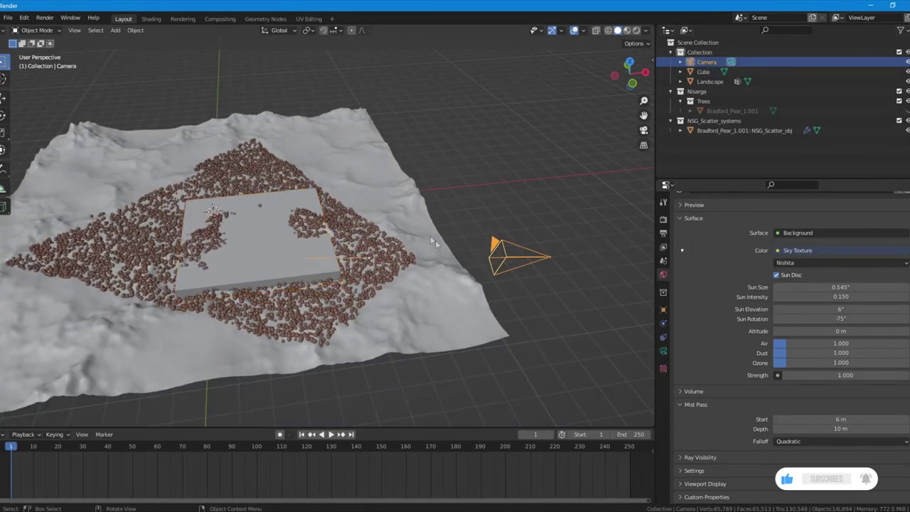
key(KP_0)
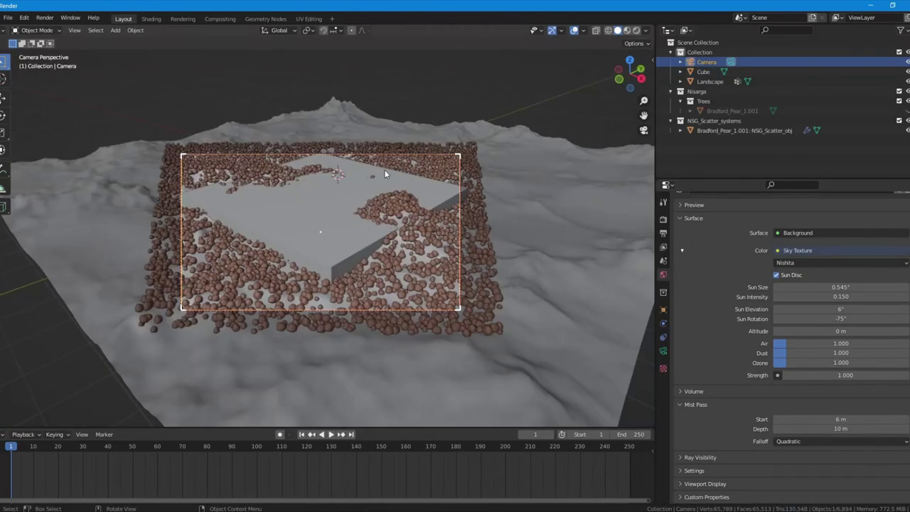
key(i)
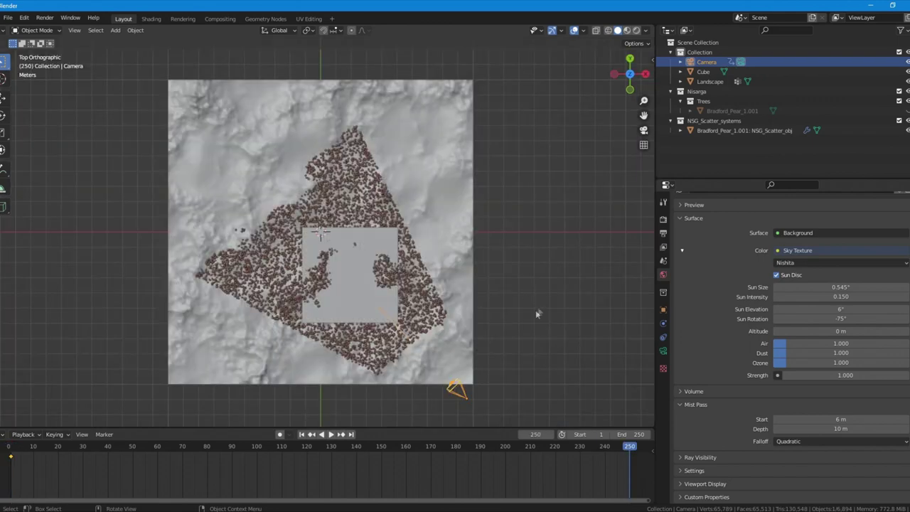
At frame 250, move the camera a short distance over the terrain, adjust its height and keyframe it.
key(g)
key(y)
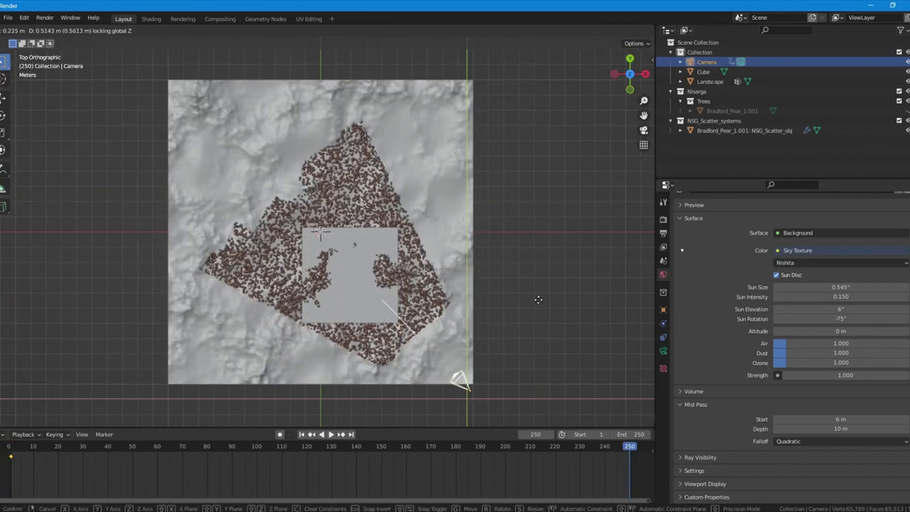
click(509, 312)
middle_drag(509, 310, 503, 211)
key(KP_0)
key(g)
key(z)
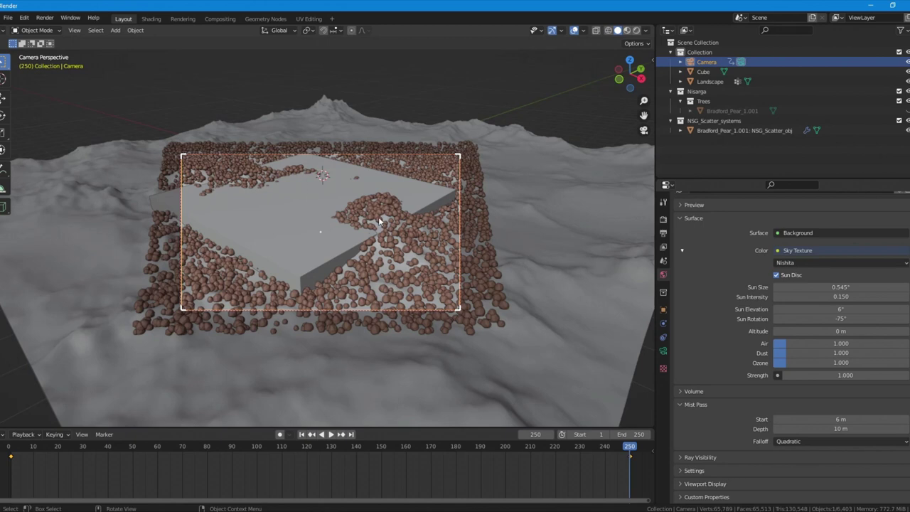
Hide the scattered trees in the viewport and play back the camera animation.
key(n)
key(space)
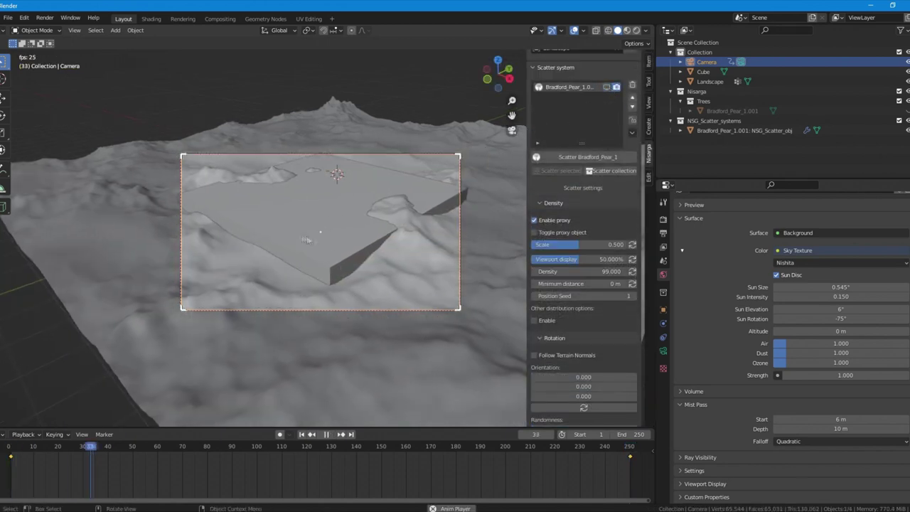
key(n)
key(space)
key(t)
click(238, 456)
key(space)
key(space)
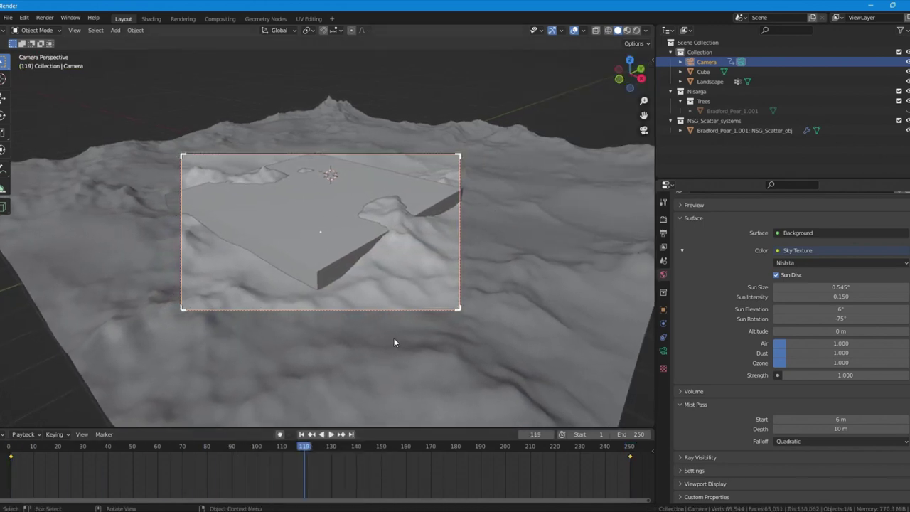
Reframe the camera at frame 250 with walk navigation, adjust its end keyframe and play the animation.
key(shift+Right)
key(shift+grave)
click(321, 232)
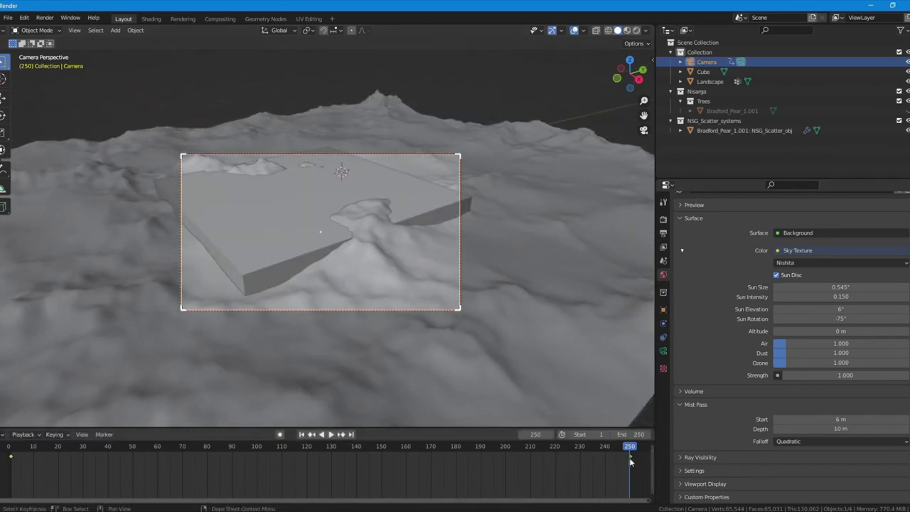
drag(630, 457, 604, 470)
key(Return)
key(space)
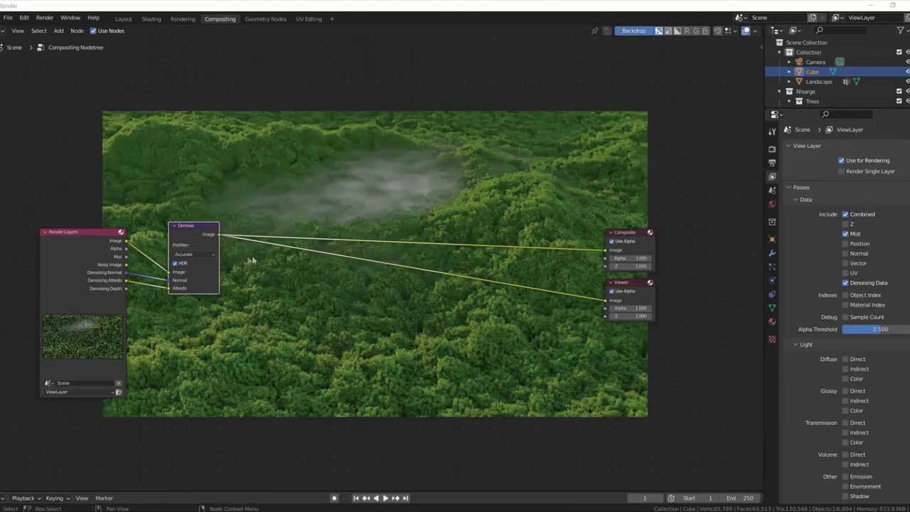
Move the Denoise node away from Render Layers and place a duplicate with its input links below it.
drag(188, 230, 182, 225)
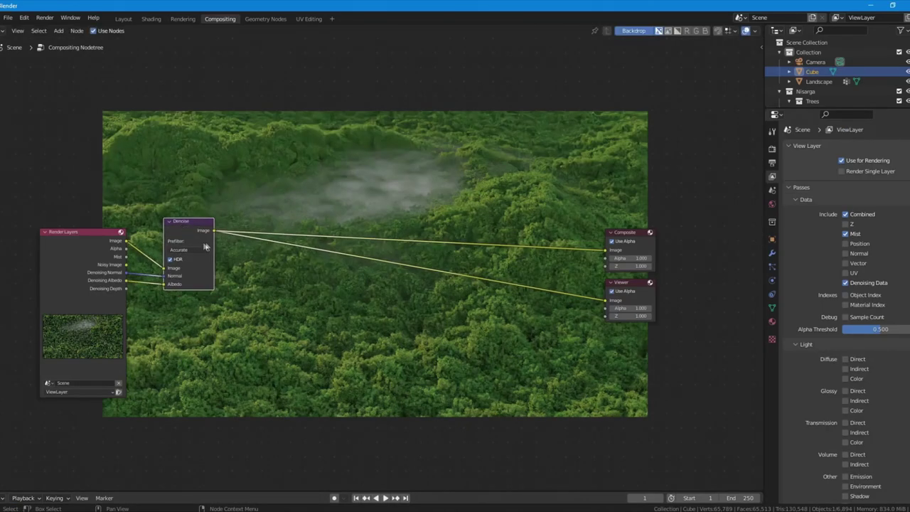
middle_drag(205, 243, 269, 204)
scroll(304, 205, up, 2)
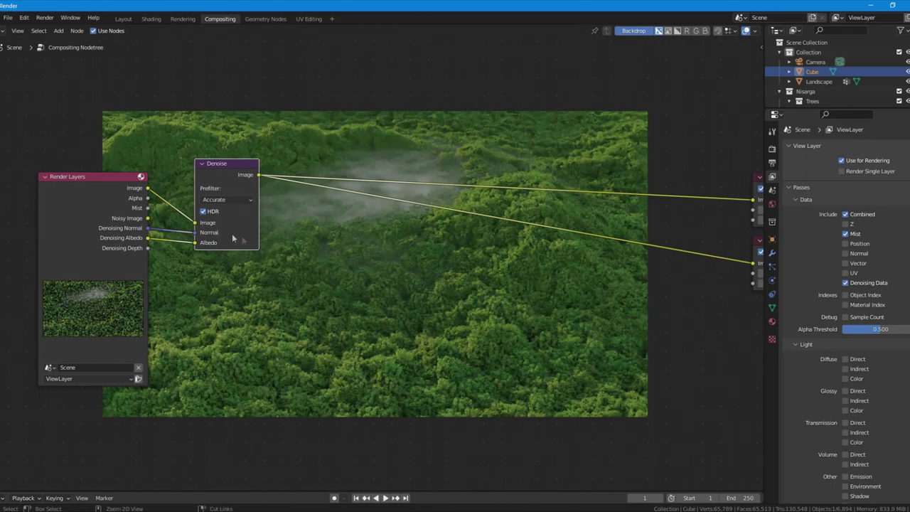
drag(244, 176, 298, 158)
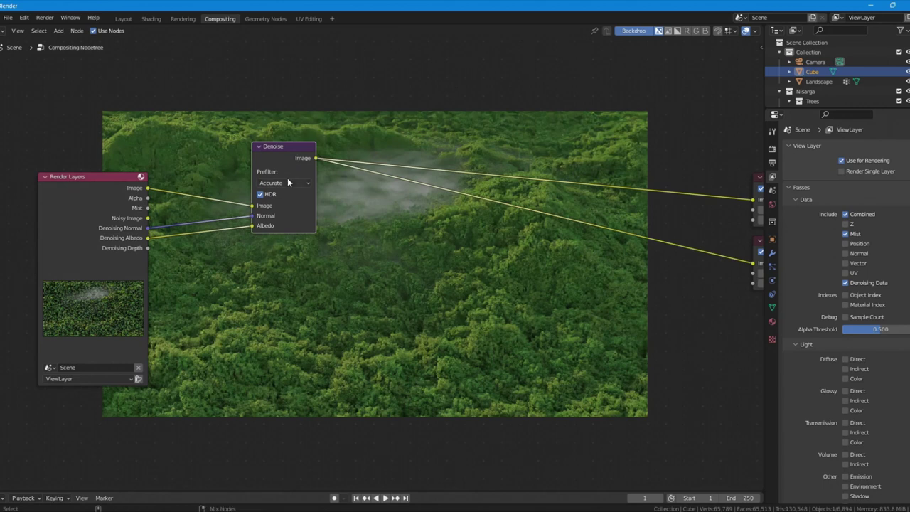
key(ctrl+shift+d)
click(252, 264)
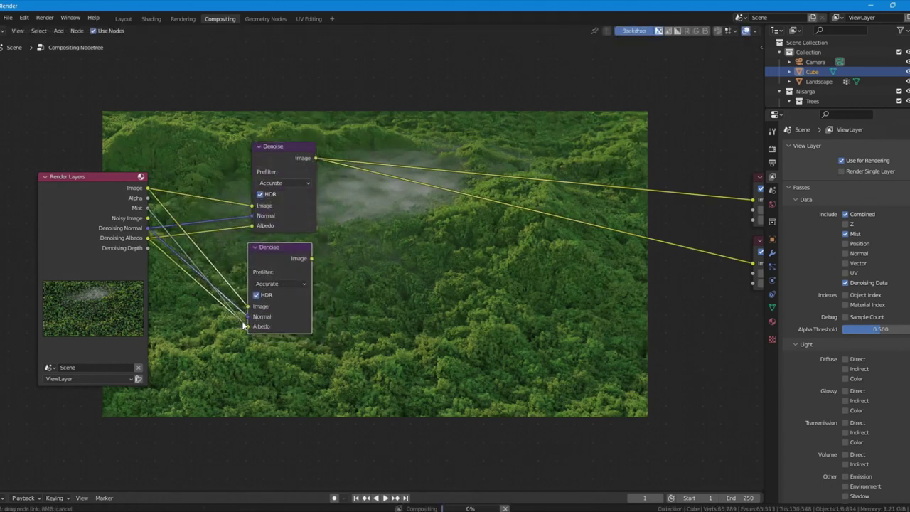
Feed the Mist pass into the duplicate Denoise node's Image input and preview its output in the Viewer.
drag(248, 313, 248, 315)
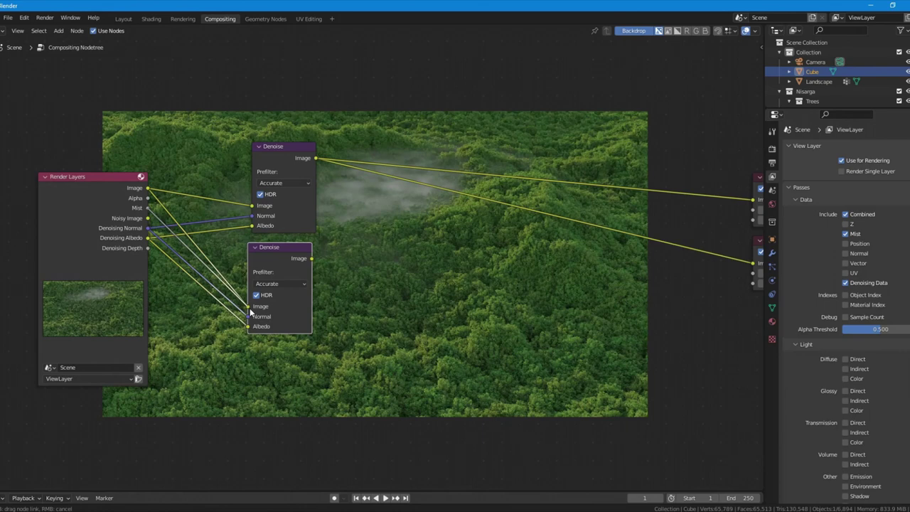
drag(290, 259, 283, 256)
ctrl+shift+click(286, 256)
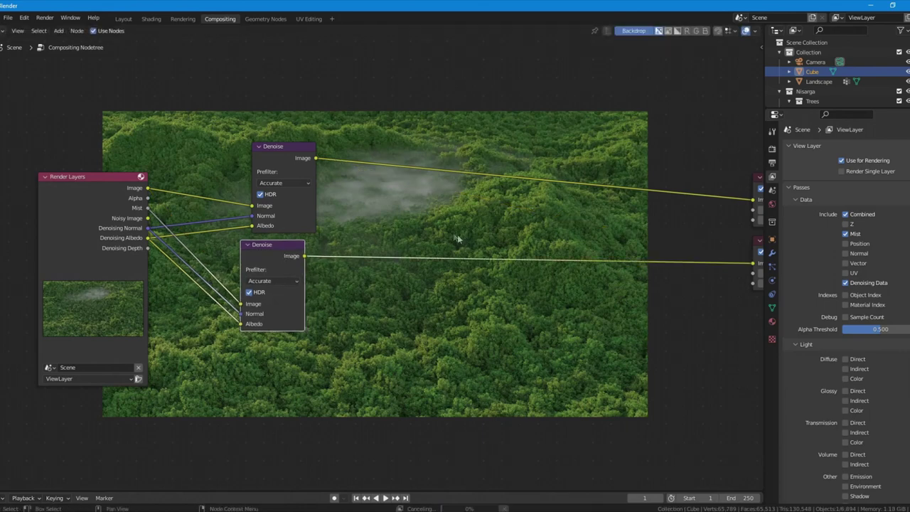
Add a Mix node on the link between the first Denoise node and the Composite output.
middle_drag(457, 239, 246, 267)
key(shift+a)
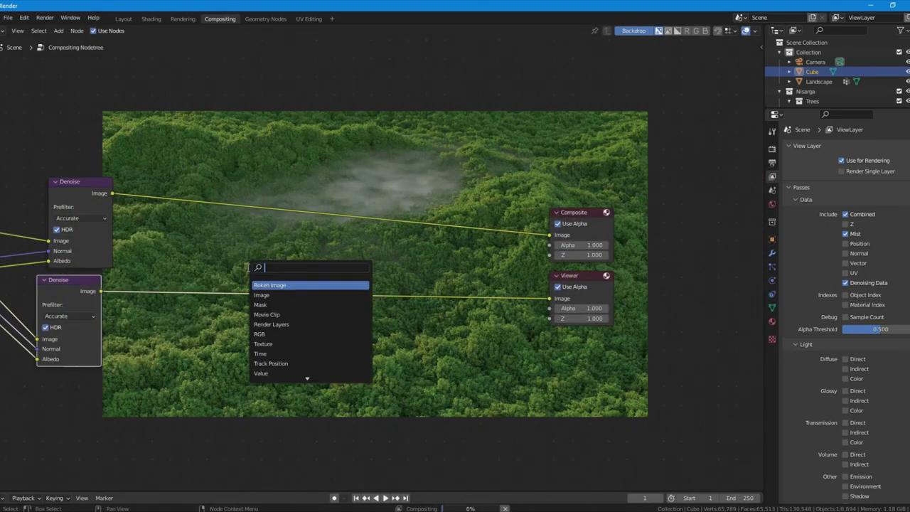
text(mix)
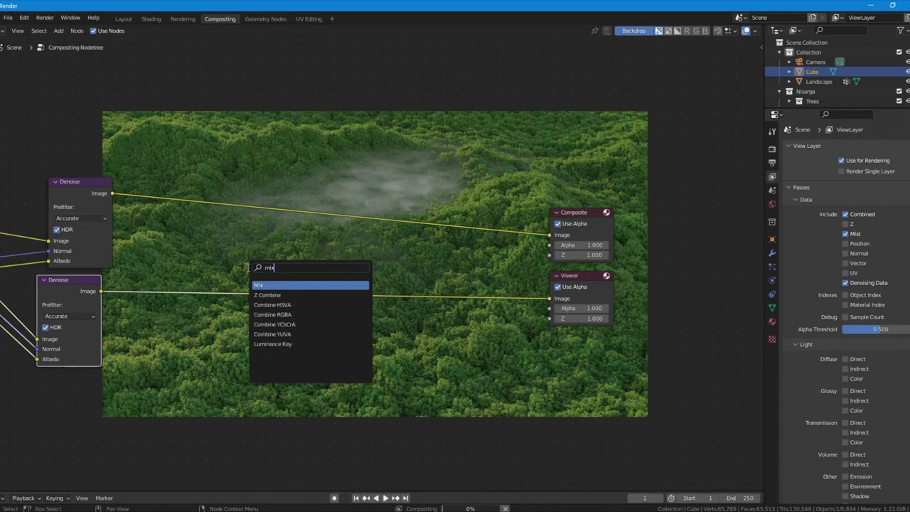
key(Return)
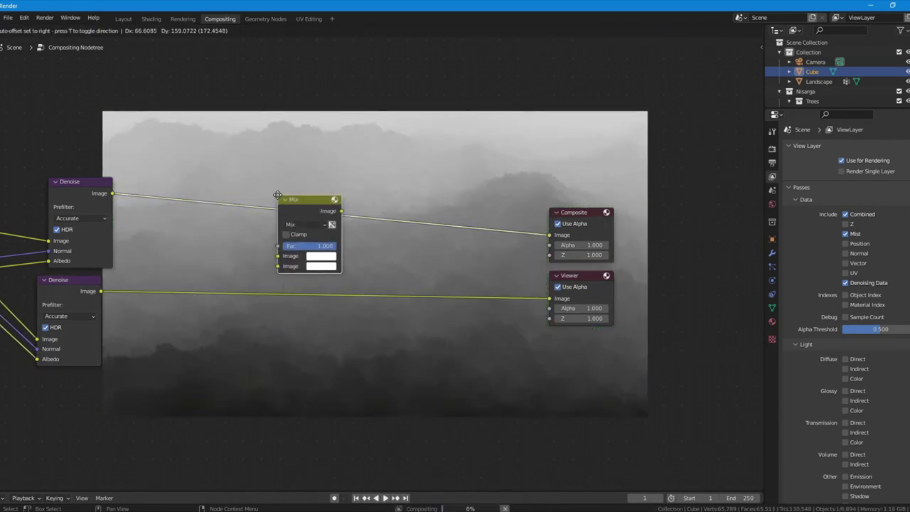
click(278, 196)
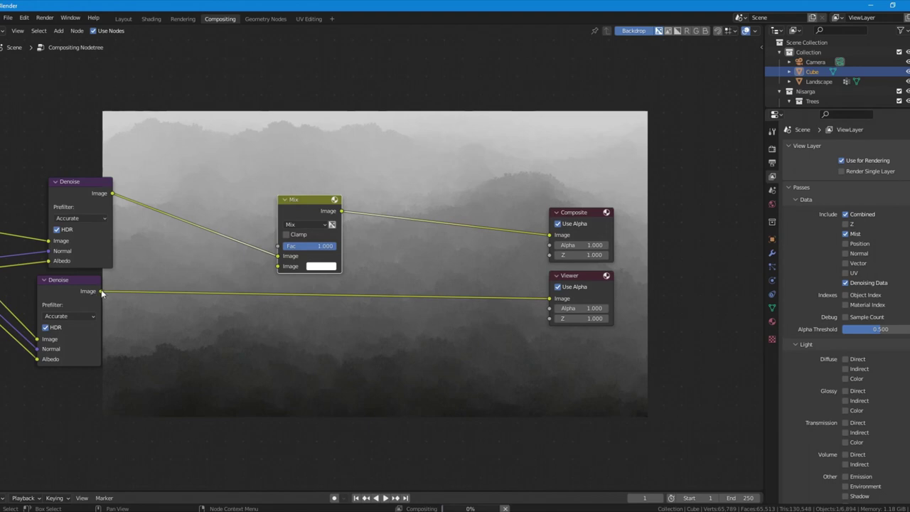
Connect the lower Denoise output to the Mix node's Fac, then move Mix closer to the output nodes and preview it in the Viewer.
drag(101, 291, 278, 246)
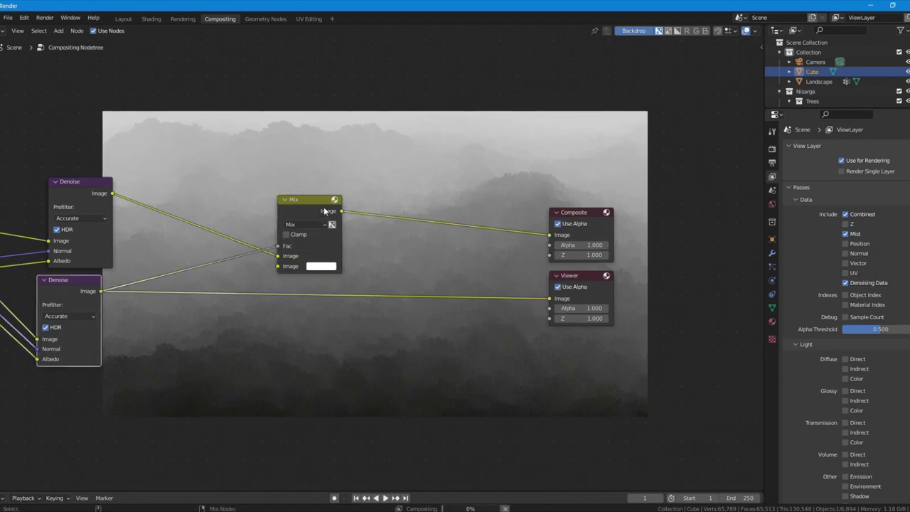
key(g)
click(385, 203)
Insert a ColorRamp node on the link between the lower Denoise node and the Mix node's Fac input.
key(shift+a)
text(co)
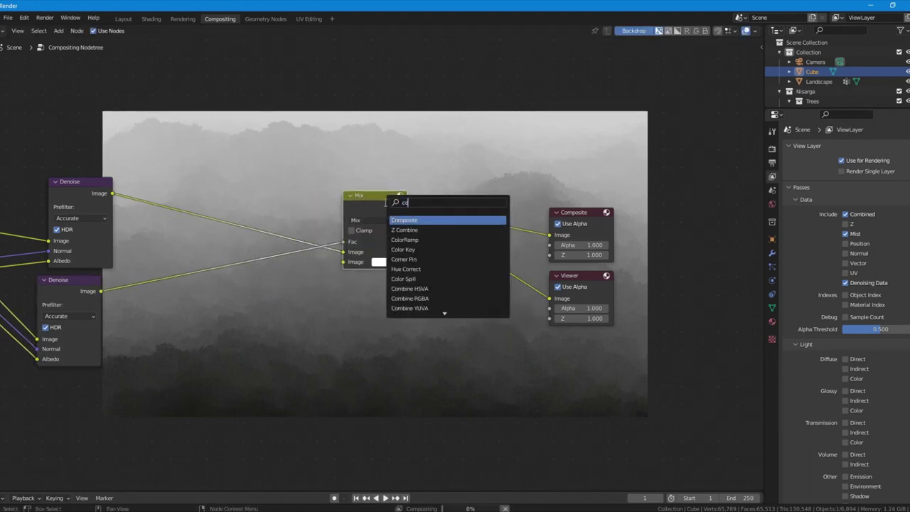
text(lor)
key(Return)
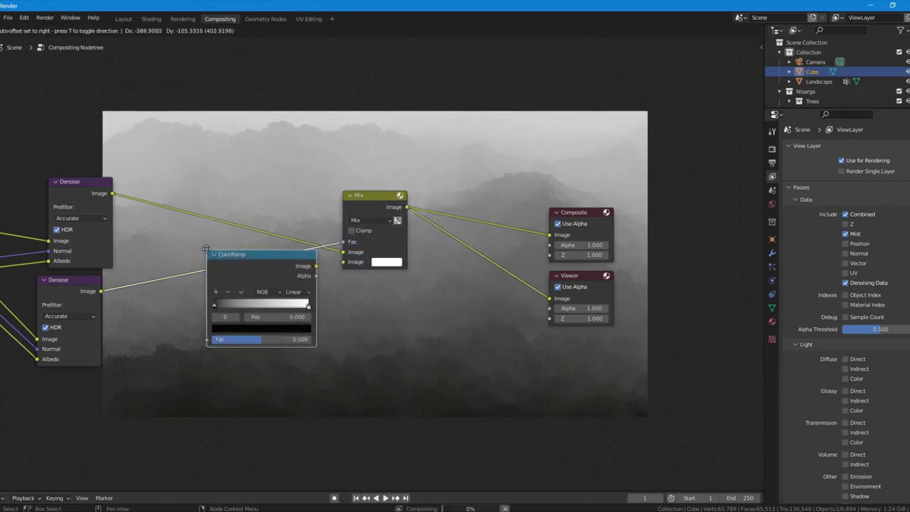
click(164, 278)
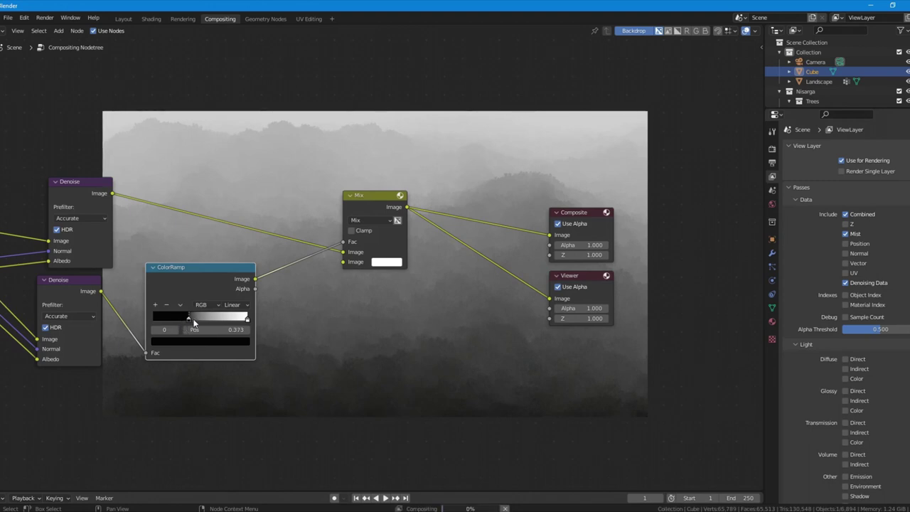
Add a middle stop to the ColorRamp at position 0.725 and darken its color to mid gray.
click(157, 305)
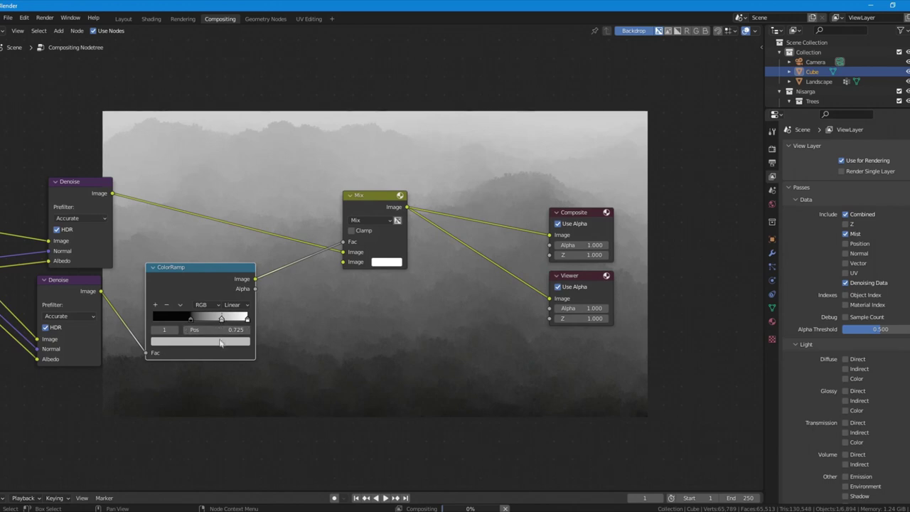
click(220, 343)
drag(194, 318, 222, 323)
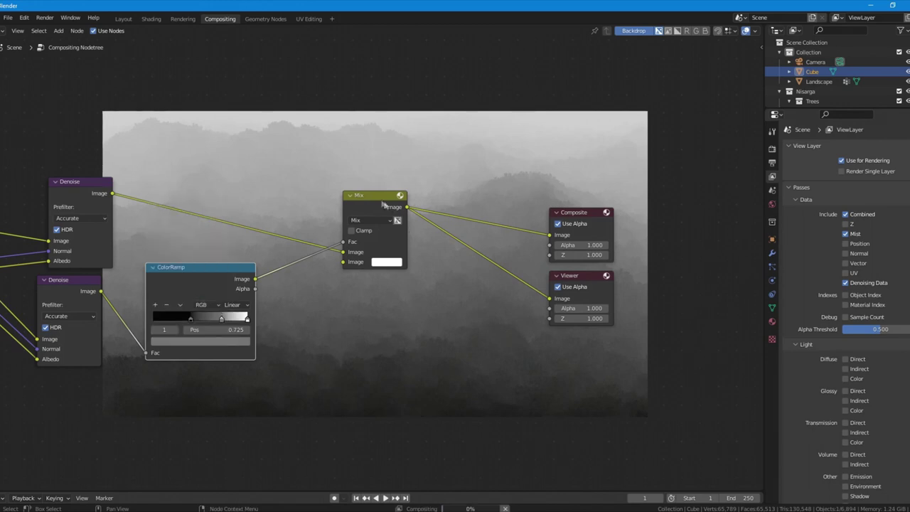
Insert a Math node between the ColorRamp and the Mix node's Fac, spacing the surrounding nodes to make room.
drag(384, 205, 315, 213)
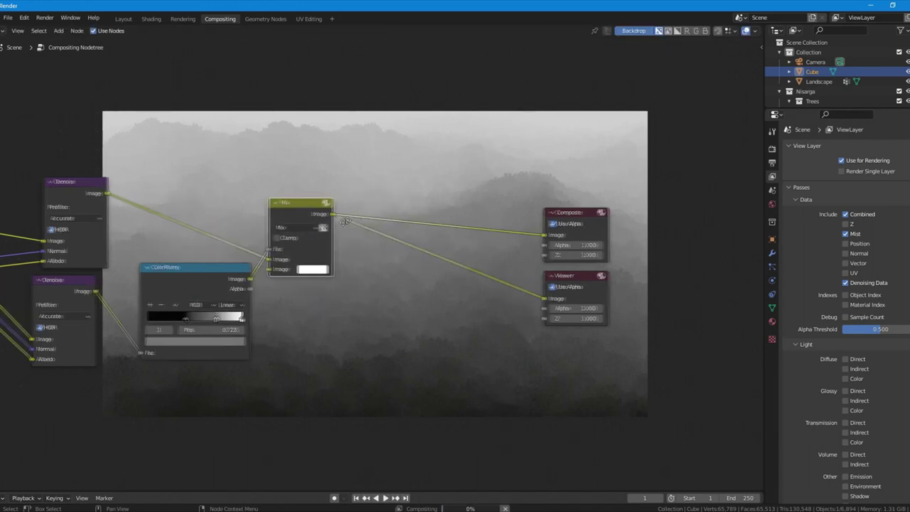
middle_drag(344, 221, 360, 243)
key(shift+a)
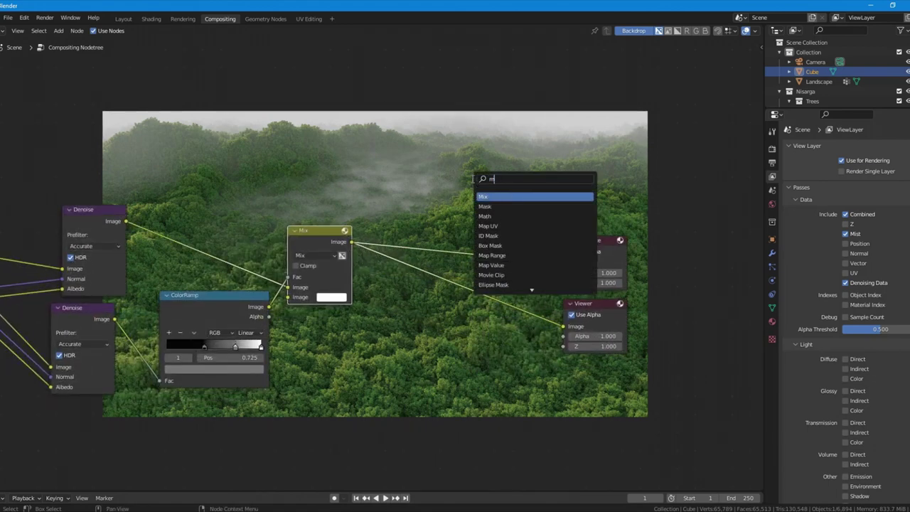
text(math)
key(Return)
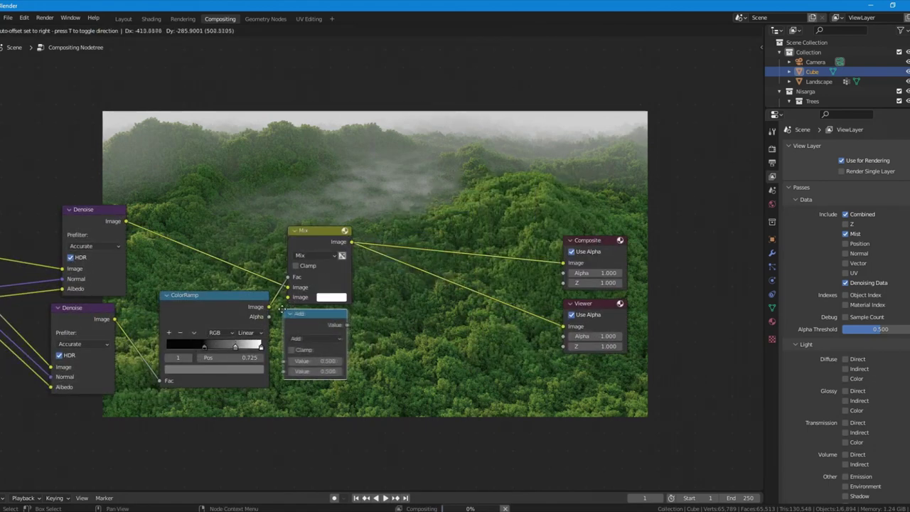
middle_drag(260, 286, 314, 273)
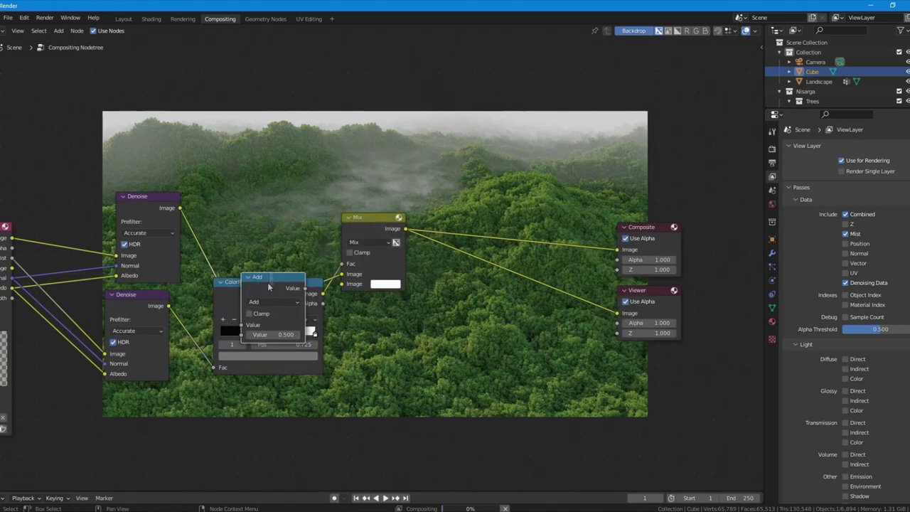
drag(268, 283, 289, 207)
drag(262, 250, 342, 273)
drag(305, 202, 440, 267)
drag(303, 304, 344, 285)
Set the Math node to Multiply with a second value of 0.1.
click(351, 302)
click(350, 349)
drag(361, 341, 356, 336)
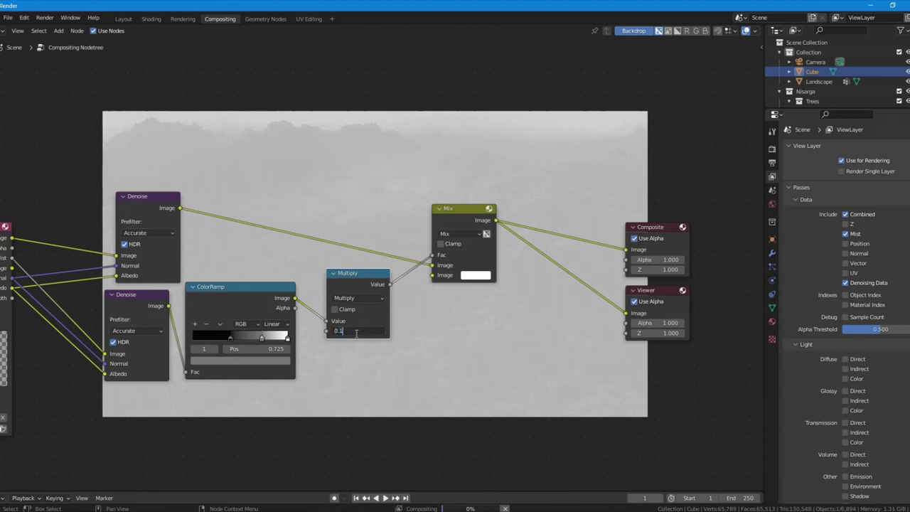
key(Return)
Set the Mix node's second Image color to light blue with hue about 0.56 and saturation about 0.6.
scroll(356, 332, down, 2)
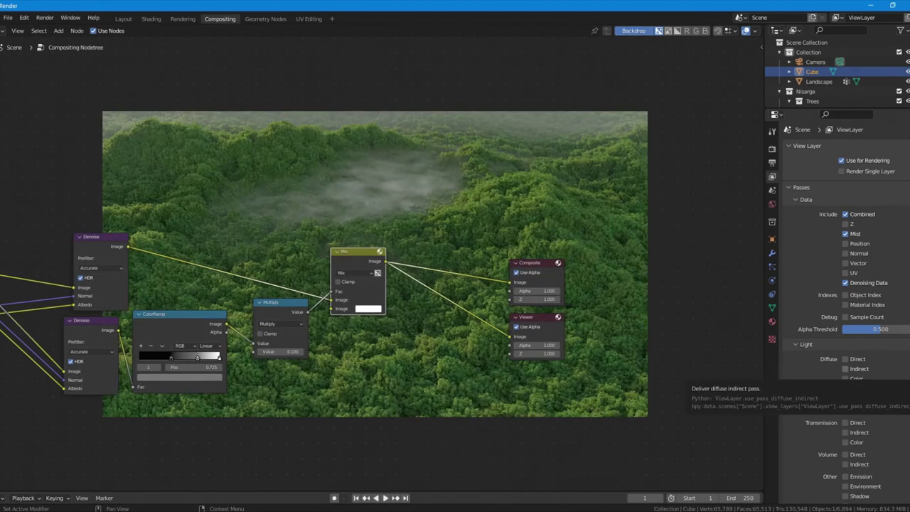
middle_drag(411, 328, 530, 298)
scroll(531, 298, up, 3)
key(ctrl+v)
click(524, 283)
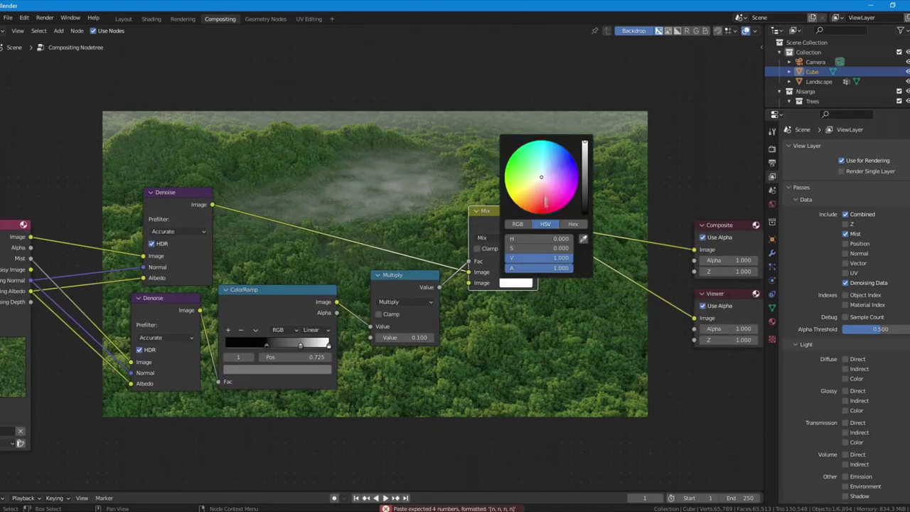
click(547, 172)
middle_drag(580, 197, 513, 264)
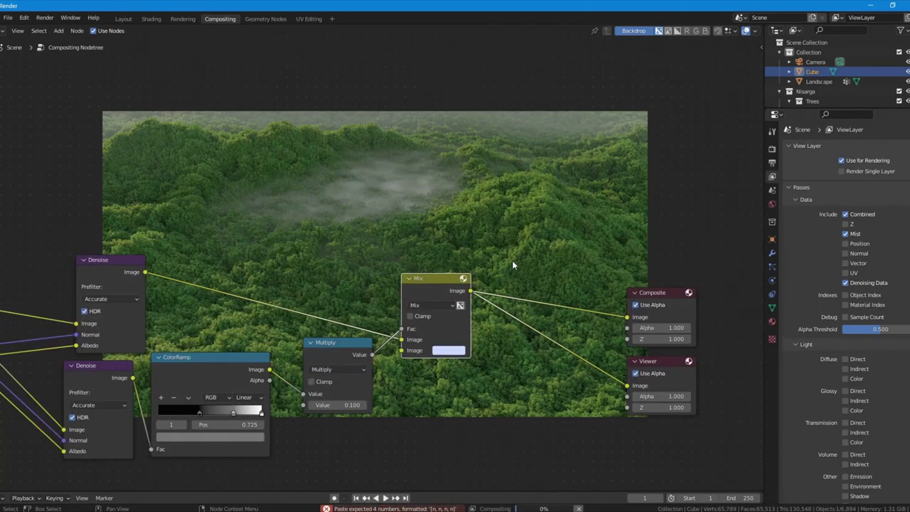
click(446, 351)
click(479, 232)
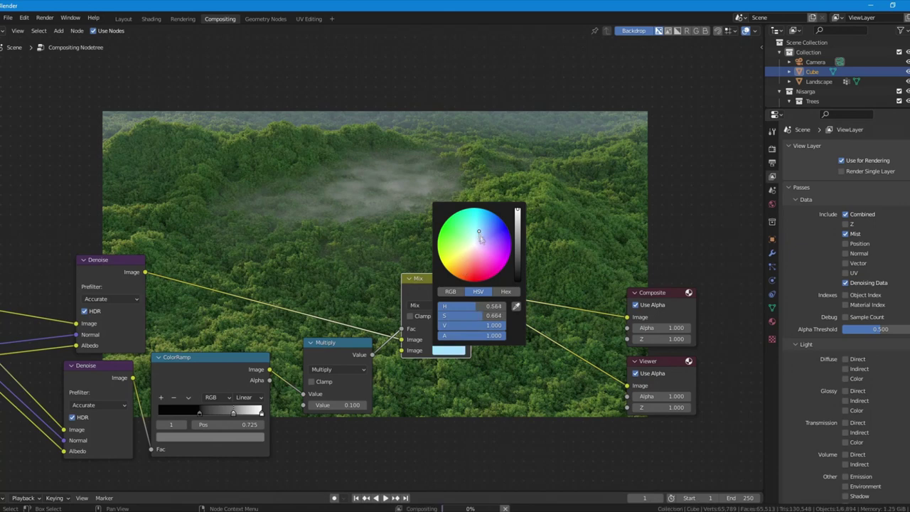
Move the Composite and Viewer nodes together farther away from the Mix node.
scroll(589, 270, down, 2)
middle_drag(590, 270, 427, 294)
drag(427, 289, 492, 417)
key(g)
click(617, 354)
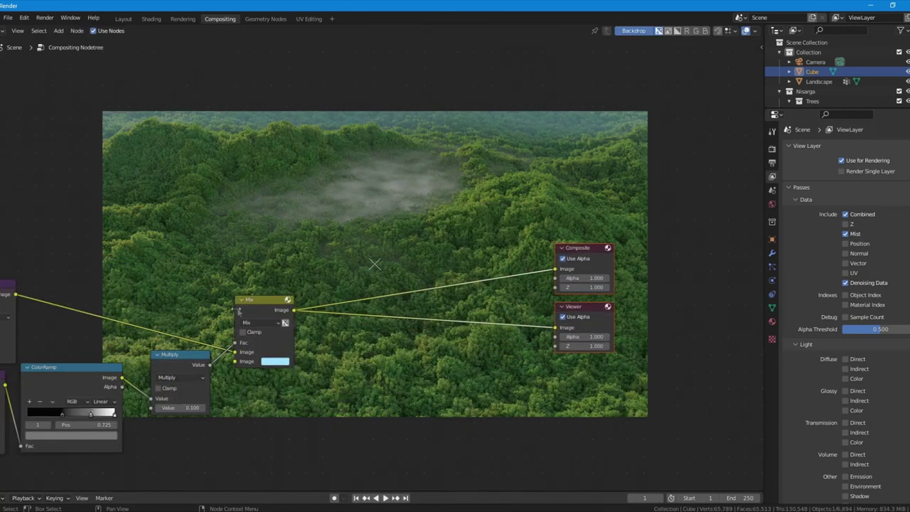
Insert a Color Balance node on the link between the upper Denoise node and the Mix node, and place it above the ColorRamp.
middle_drag(247, 293, 329, 302)
click(329, 300)
key(shift+a)
text(scolo)
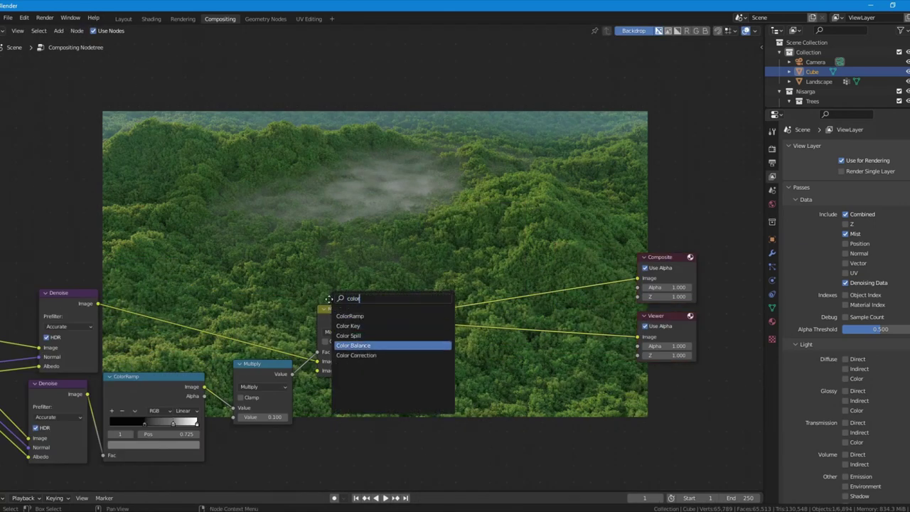
click(353, 345)
click(163, 326)
drag(180, 301, 183, 237)
middle_drag(311, 206, 362, 225)
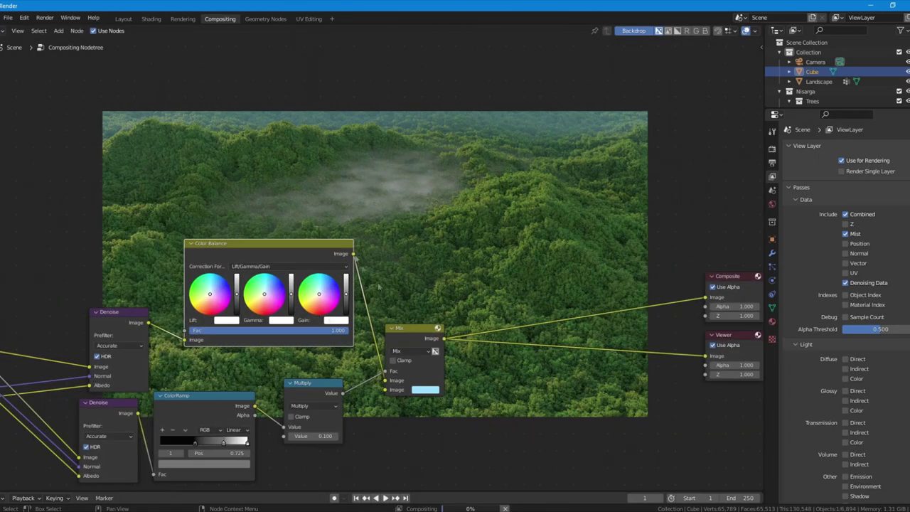
Tint the Color Balance node's Gamma pale cyan and shift its Gain slightly toward the same hue.
click(281, 320)
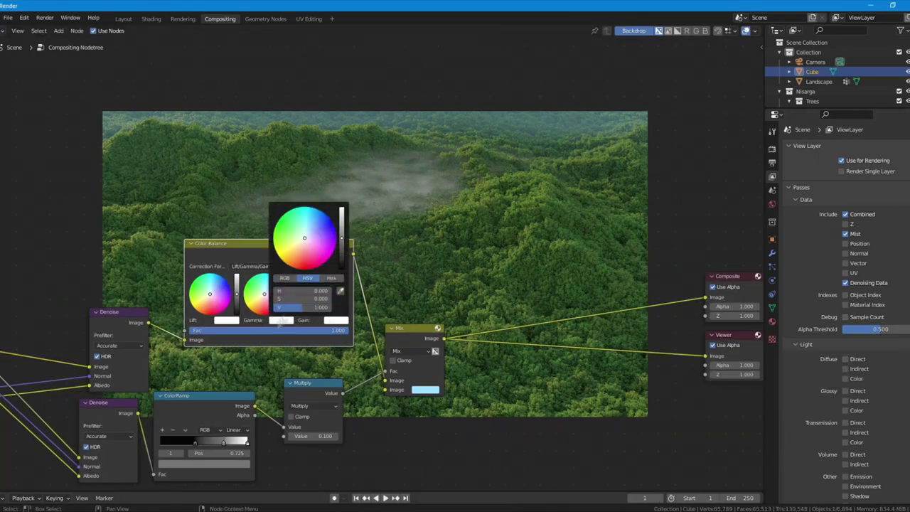
click(282, 279)
drag(291, 292, 299, 294)
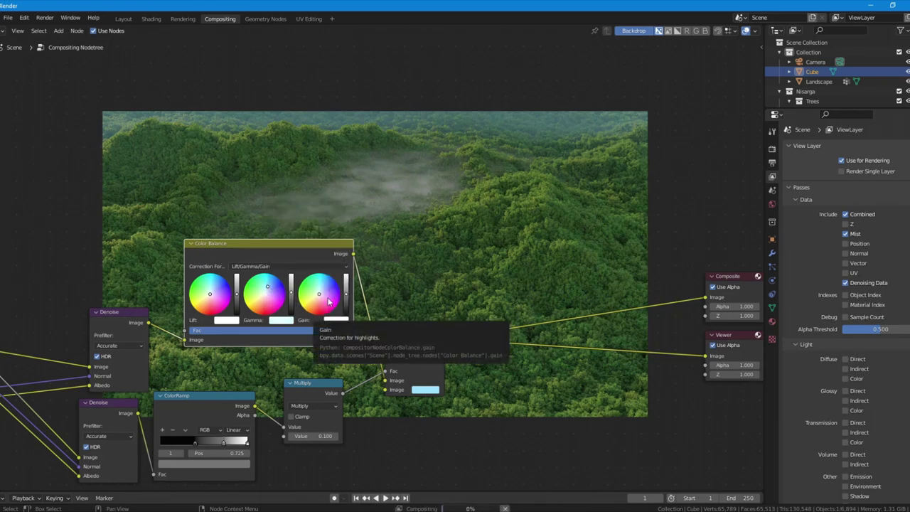
drag(319, 293, 320, 290)
middle_drag(454, 302, 393, 289)
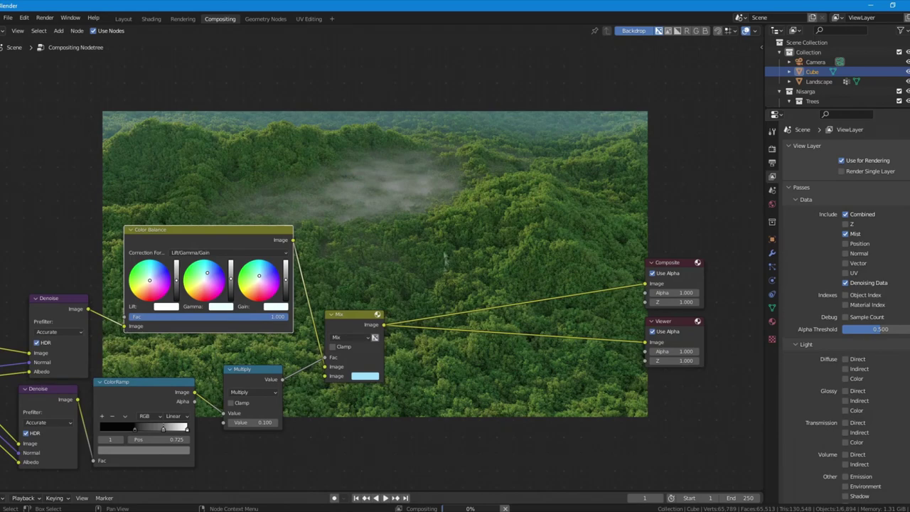